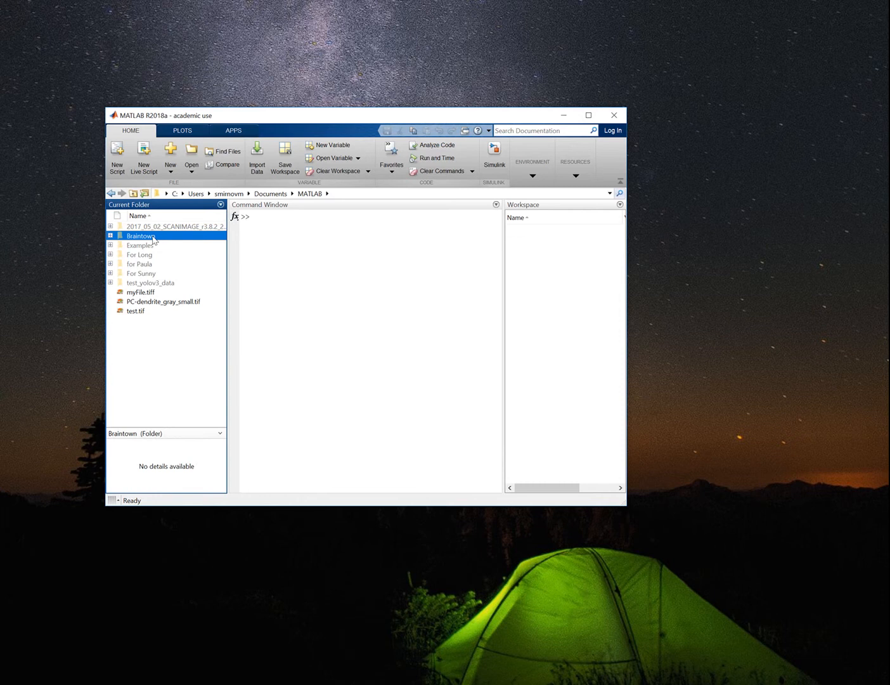
# Add the Braintown folder and its subfolders to the MATLAB path.
pyautogui.rightClick(152, 239)
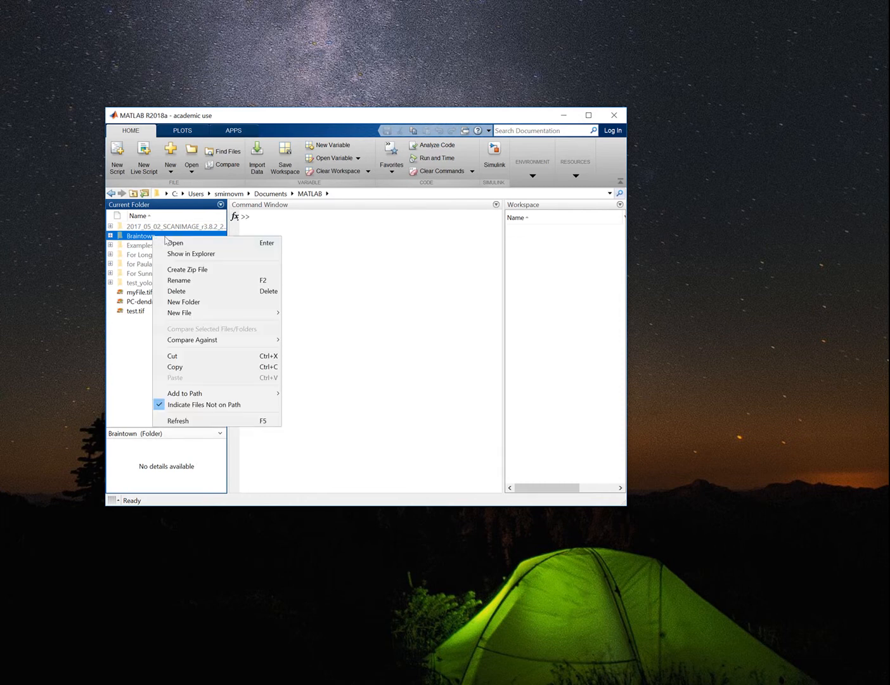
pyautogui.moveTo(236, 394)
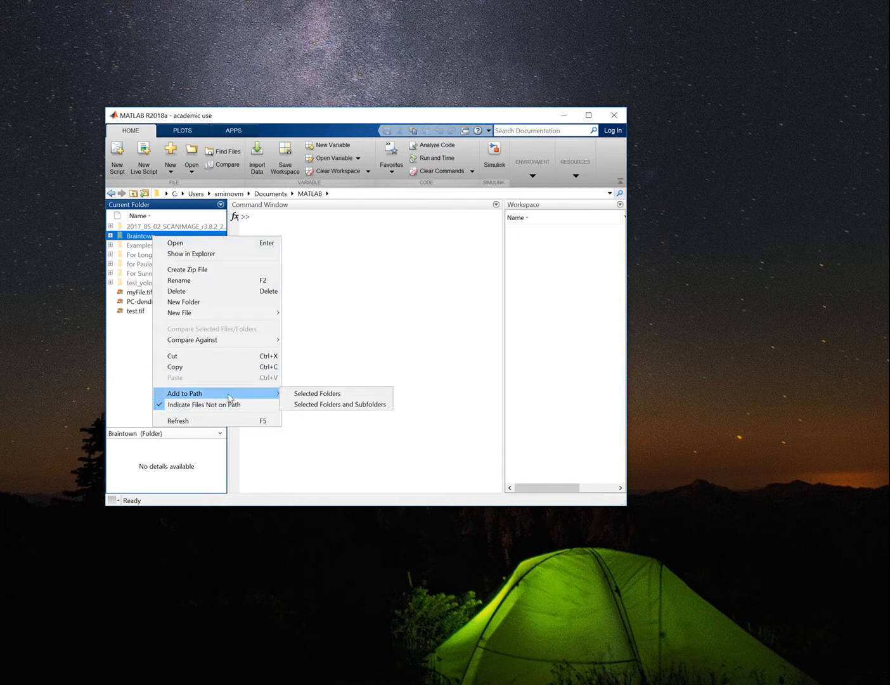
pyautogui.click(327, 405)
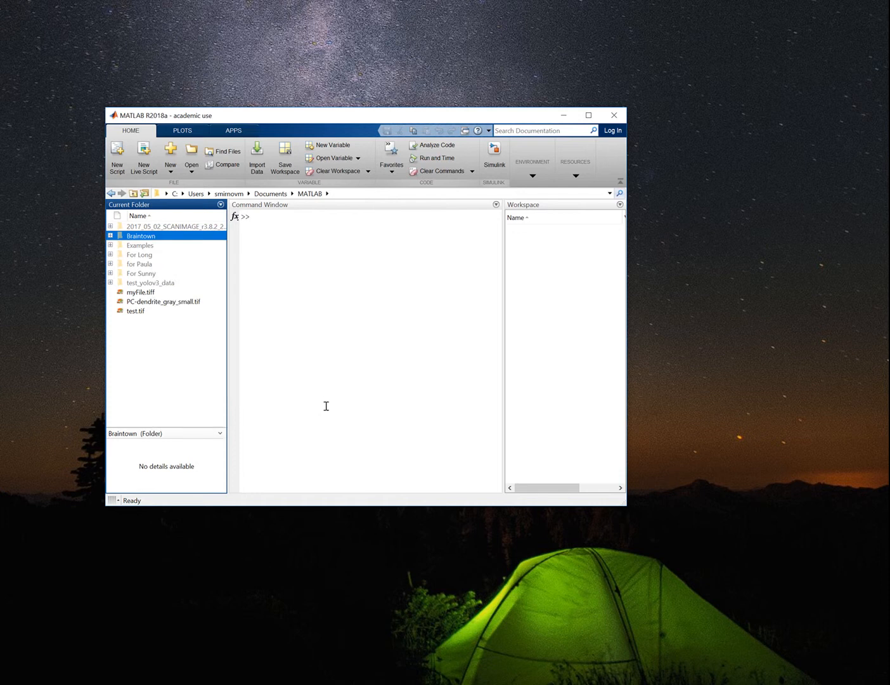
# Launch the Dendrite Spine Analysis tool by running the command braintown.
pyautogui.click(363, 313)
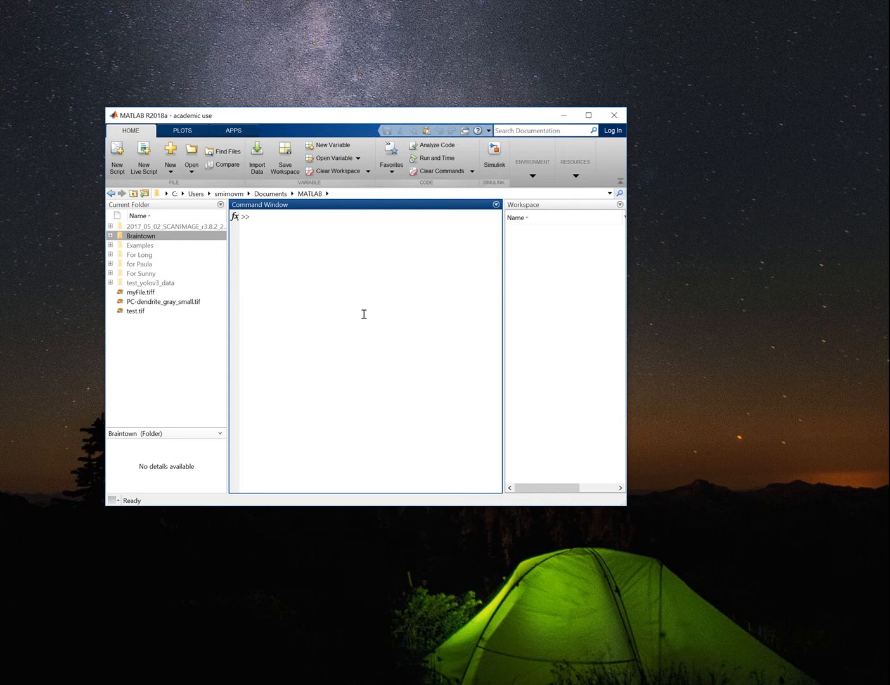
pyautogui.write('braintown')
pyautogui.press('Return')
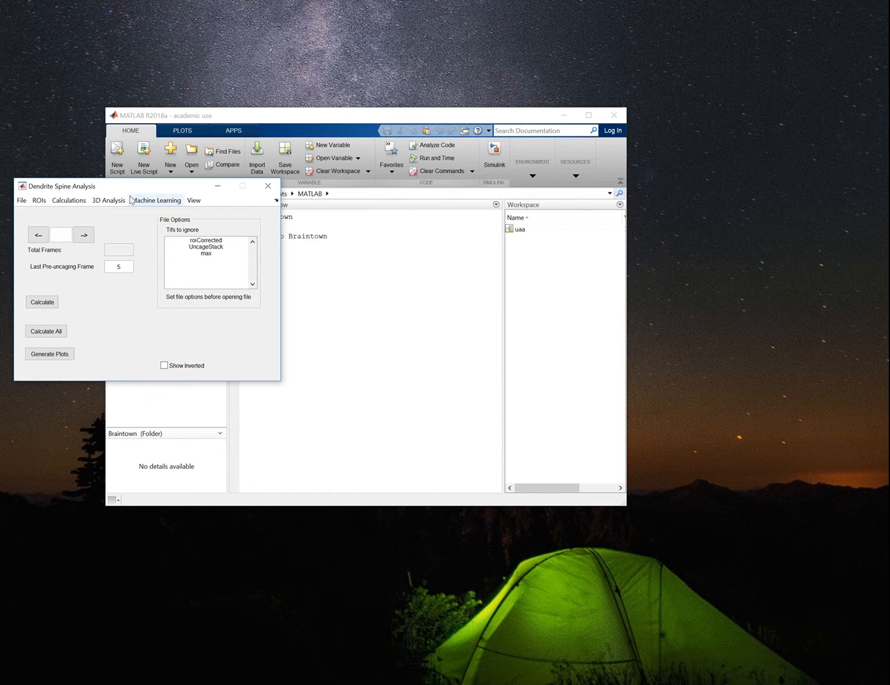
# Open the image stack IGF1R_Control005.tif from the pre-uncaging folder and bring its image window fully into view.
pyautogui.click(24, 202)
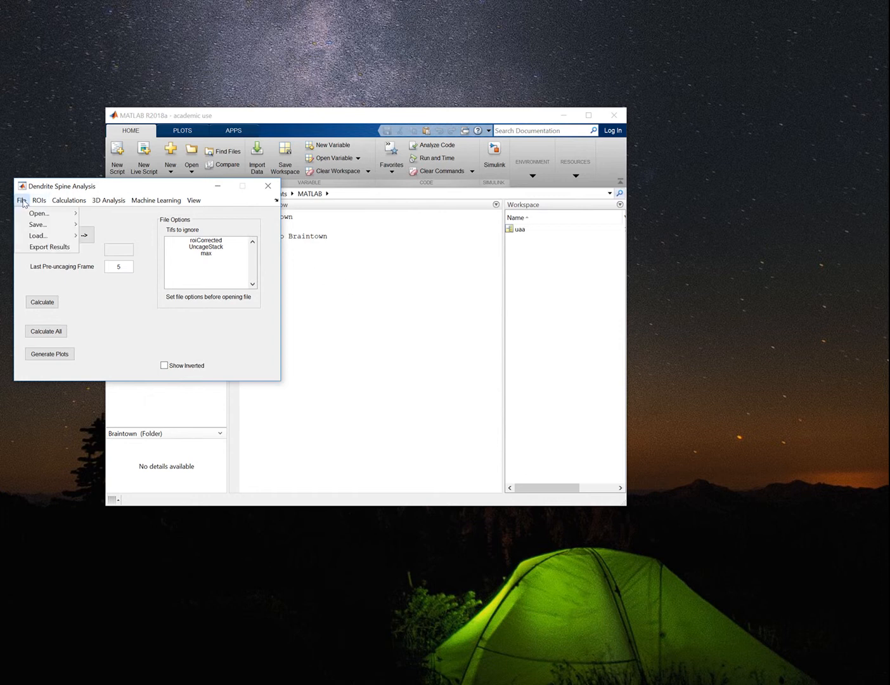
pyautogui.moveTo(29, 216)
pyautogui.click(93, 215)
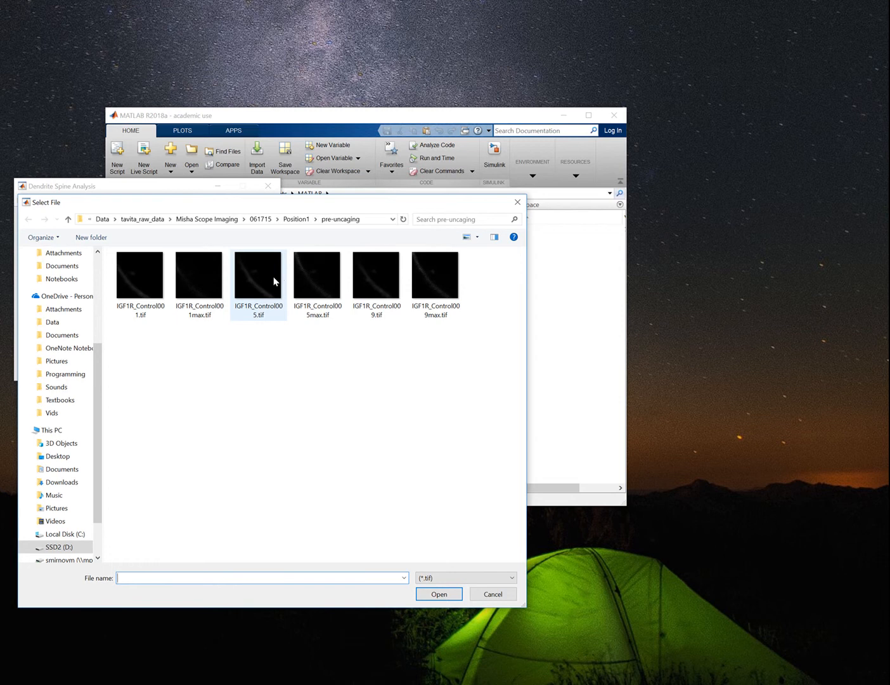
pyautogui.click(273, 279)
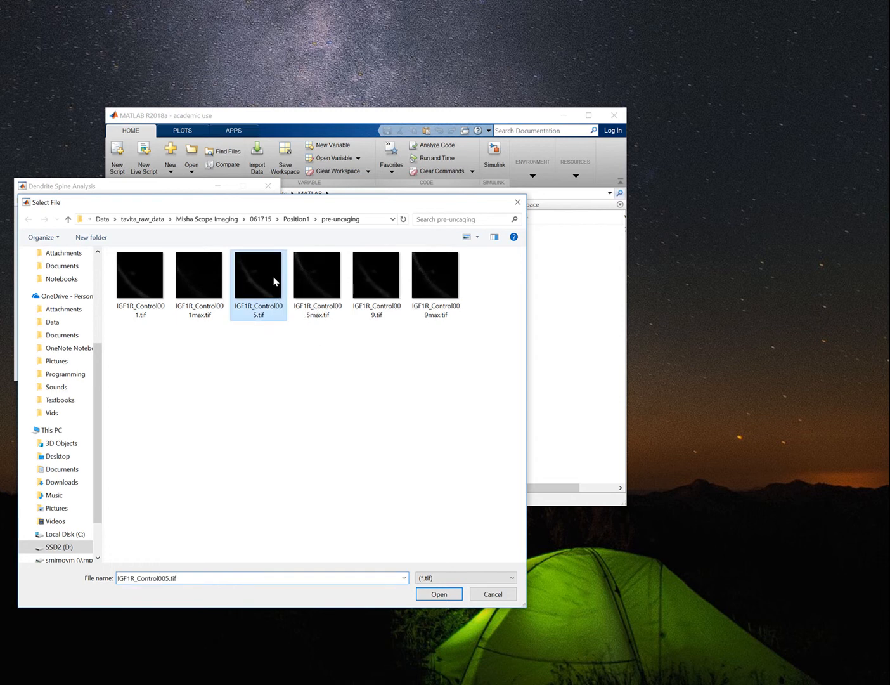
pyautogui.click(439, 593)
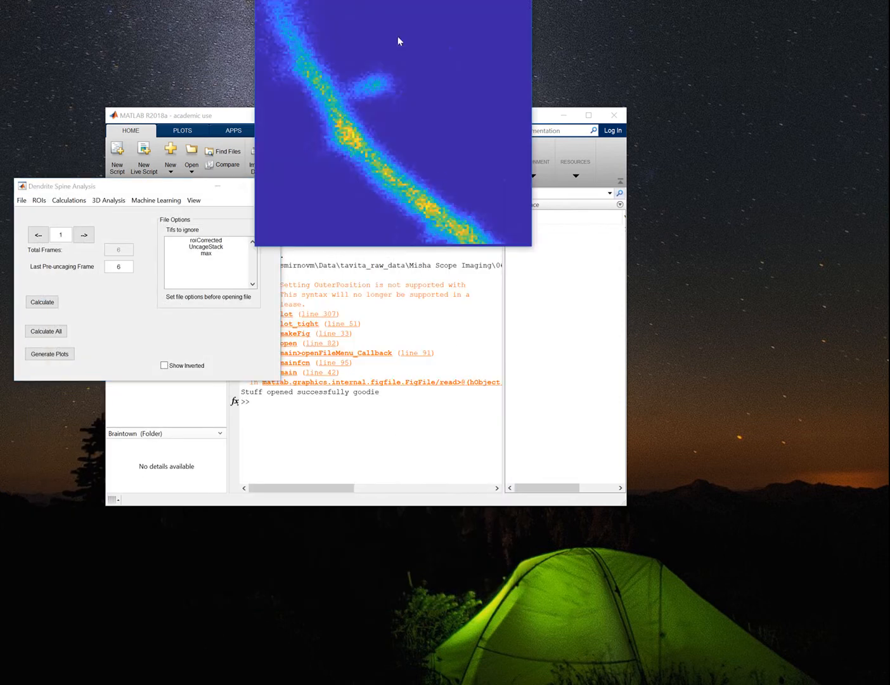
pyautogui.moveTo(363, 0); pyautogui.dragTo(455, 163)
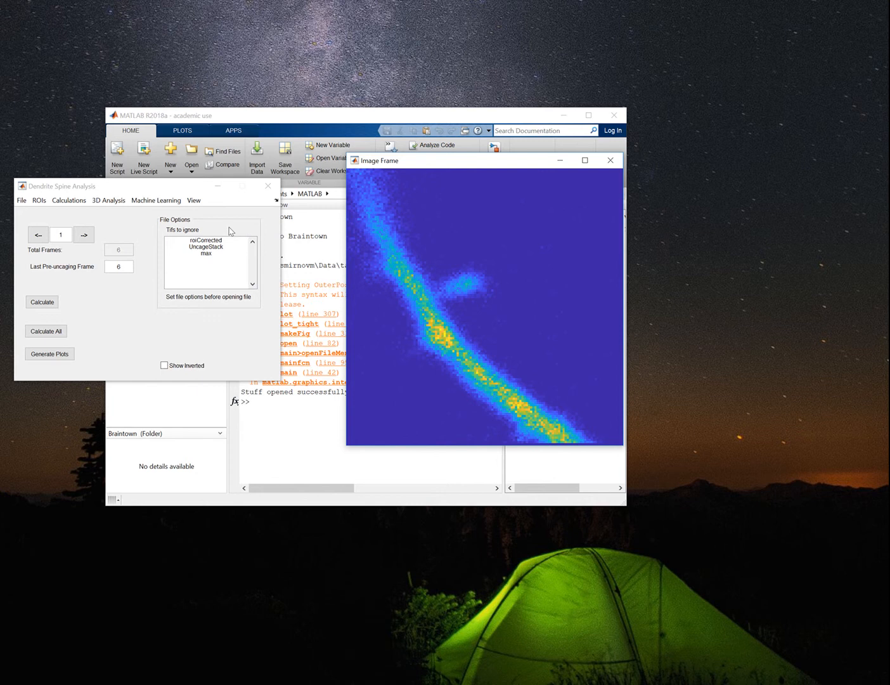
# Examine the stack frame by frame from the first to the last and back to the first, and check the 3D analysis options.
pyautogui.click(119, 253)
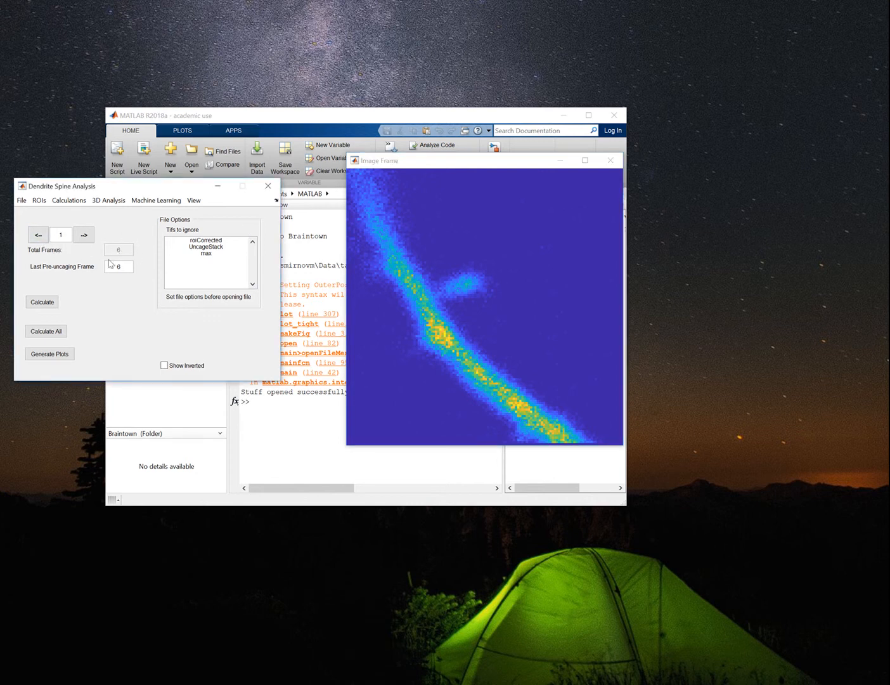
pyautogui.click(84, 234)
pyautogui.click(84, 235)
pyautogui.click(83, 235)
pyautogui.click(83, 234)
pyautogui.click(84, 235)
pyautogui.click(83, 235)
pyautogui.click(84, 234)
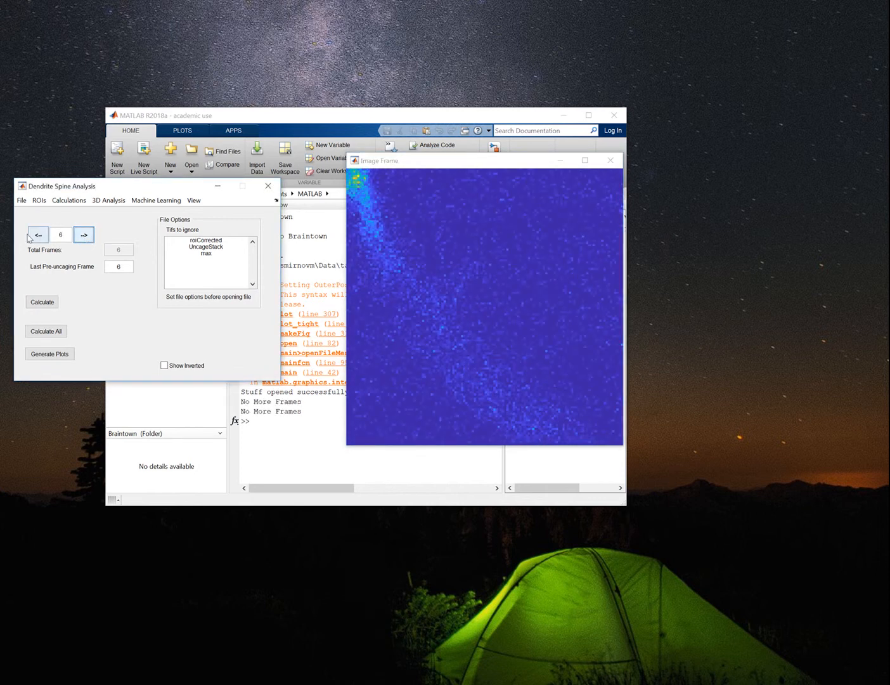
pyautogui.click(38, 234)
pyautogui.click(38, 234)
pyautogui.click(38, 234)
pyautogui.click(39, 234)
pyautogui.click(38, 235)
pyautogui.click(38, 235)
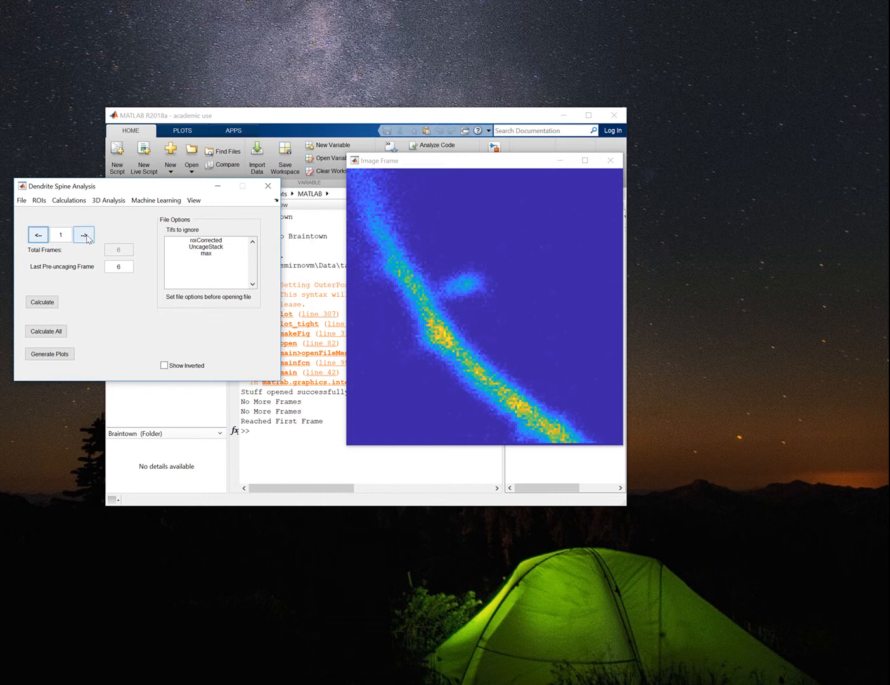
pyautogui.click(68, 199)
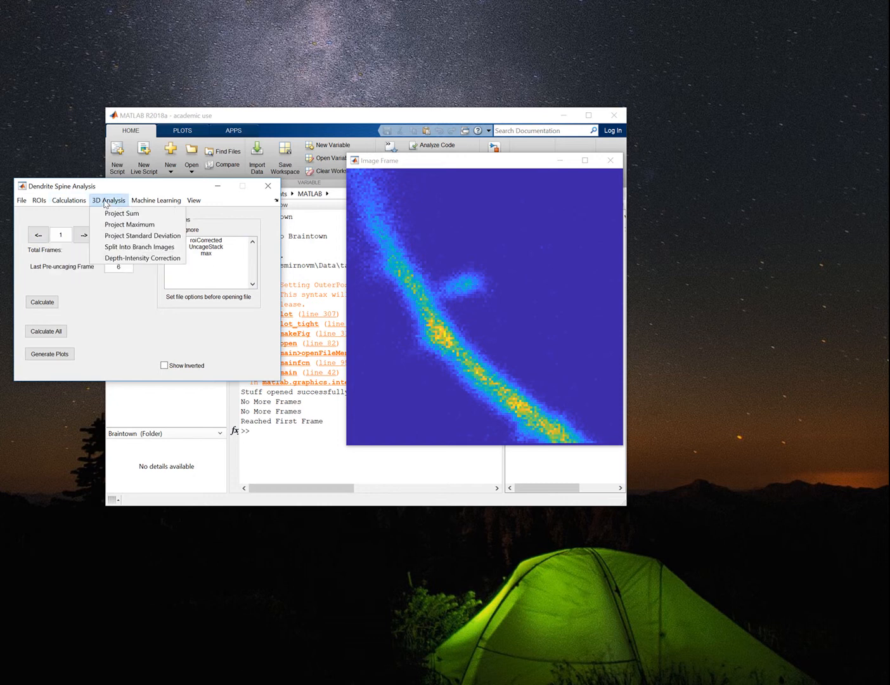
pyautogui.click(105, 201)
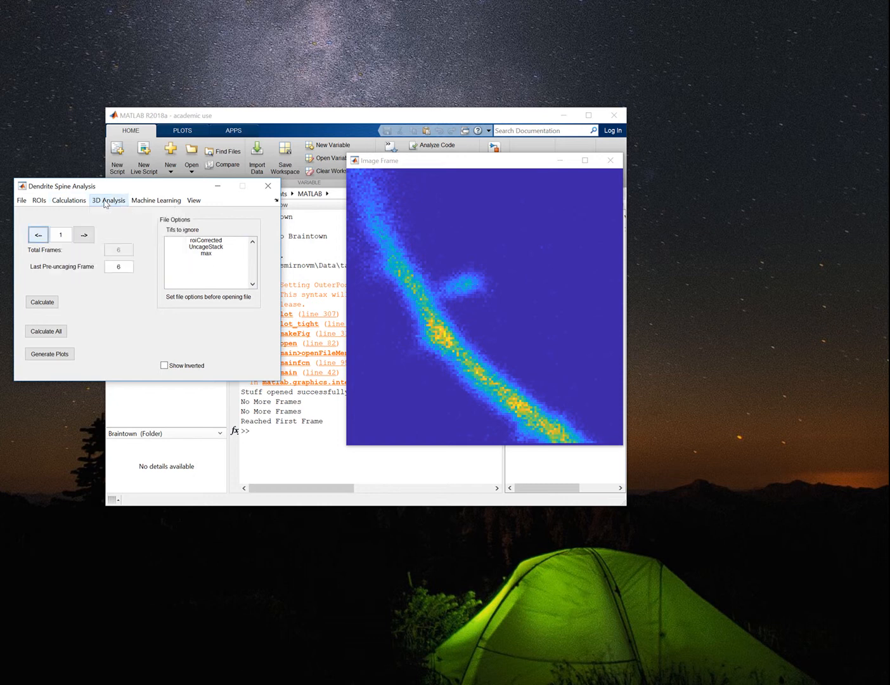
pyautogui.click(90, 239)
pyautogui.click(90, 239)
pyautogui.click(90, 240)
pyautogui.click(89, 239)
pyautogui.click(89, 239)
pyautogui.click(90, 240)
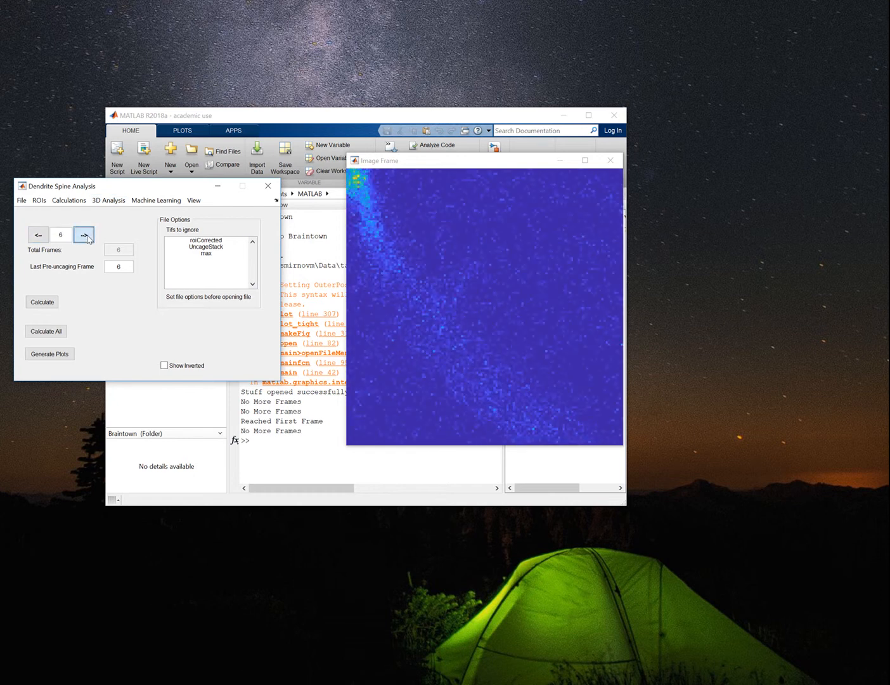
pyautogui.click(40, 239)
pyautogui.click(38, 236)
pyautogui.click(38, 235)
pyautogui.click(38, 235)
pyautogui.click(38, 236)
pyautogui.click(38, 236)
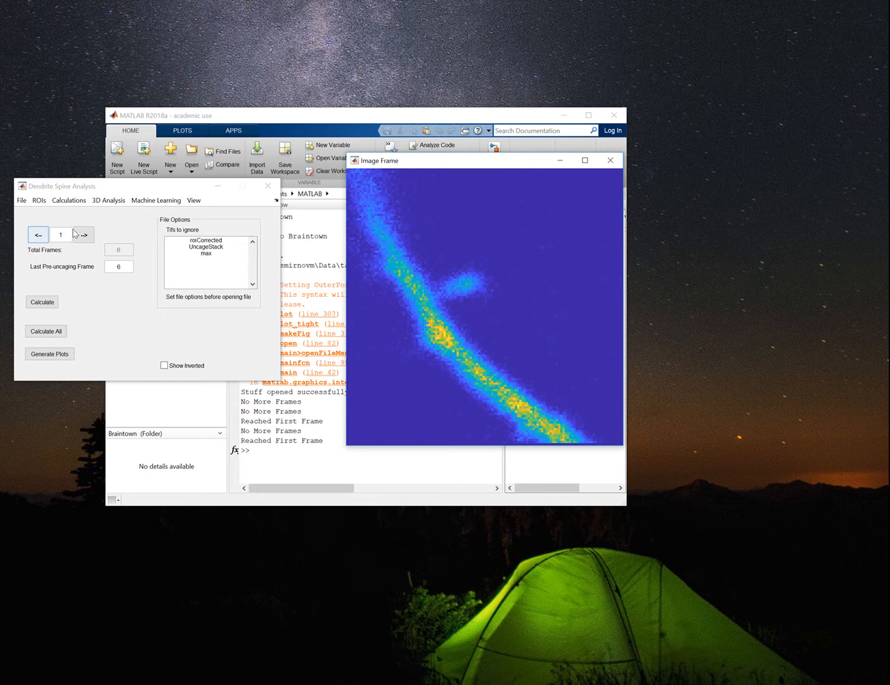
# Collapse the stack into a maximum projection, check it for further frames and move the image window slightly lower.
pyautogui.click(107, 200)
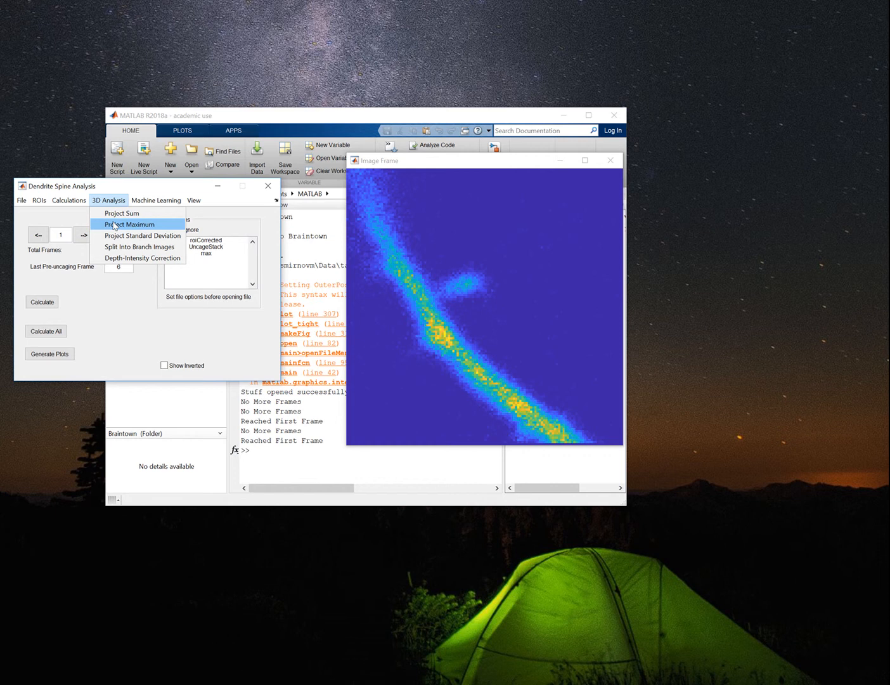
pyautogui.click(114, 225)
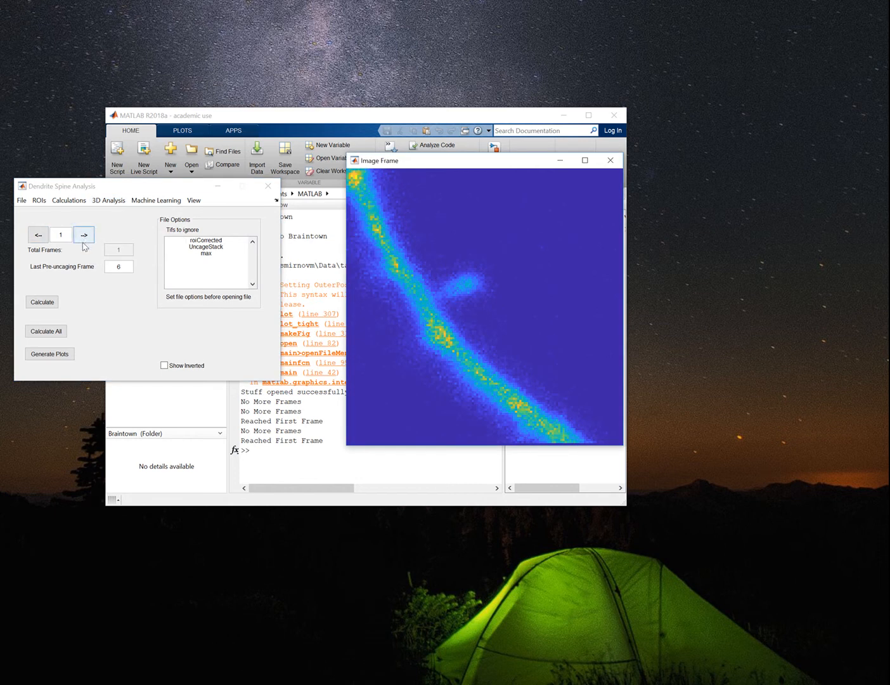
pyautogui.click(119, 249)
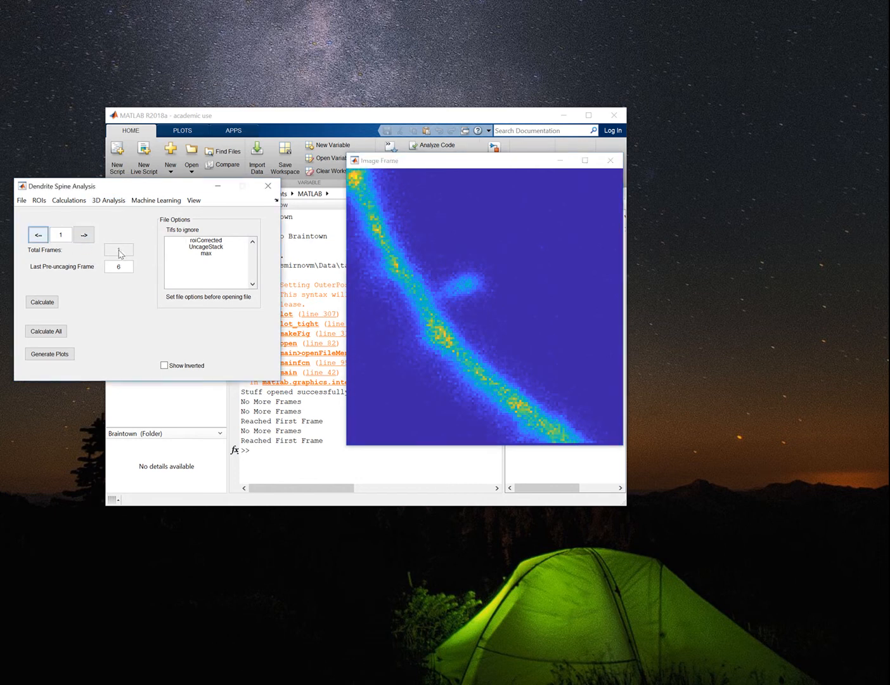
pyautogui.click(84, 234)
pyautogui.click(90, 236)
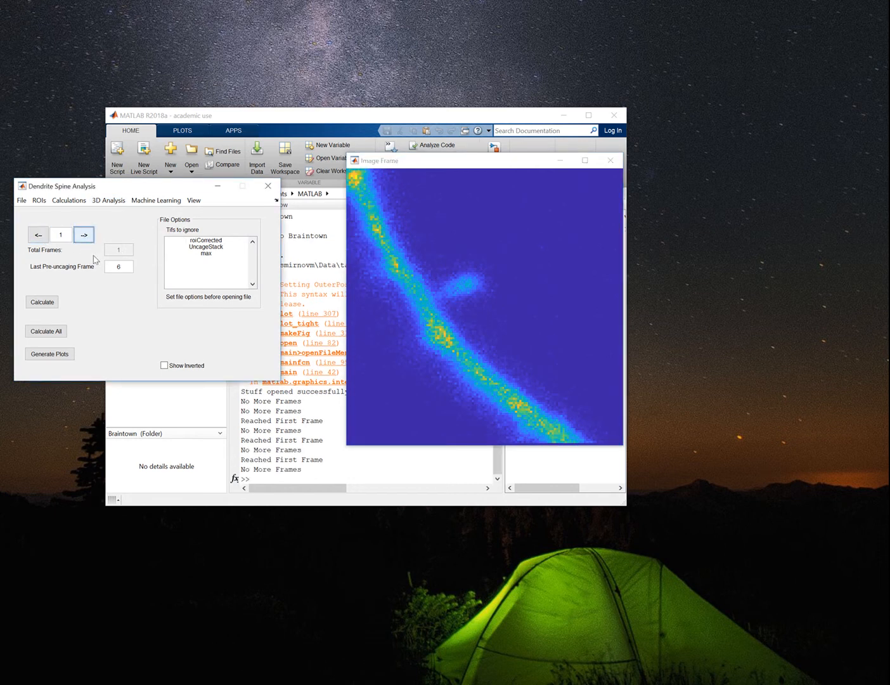
pyautogui.moveTo(438, 162); pyautogui.dragTo(430, 201)
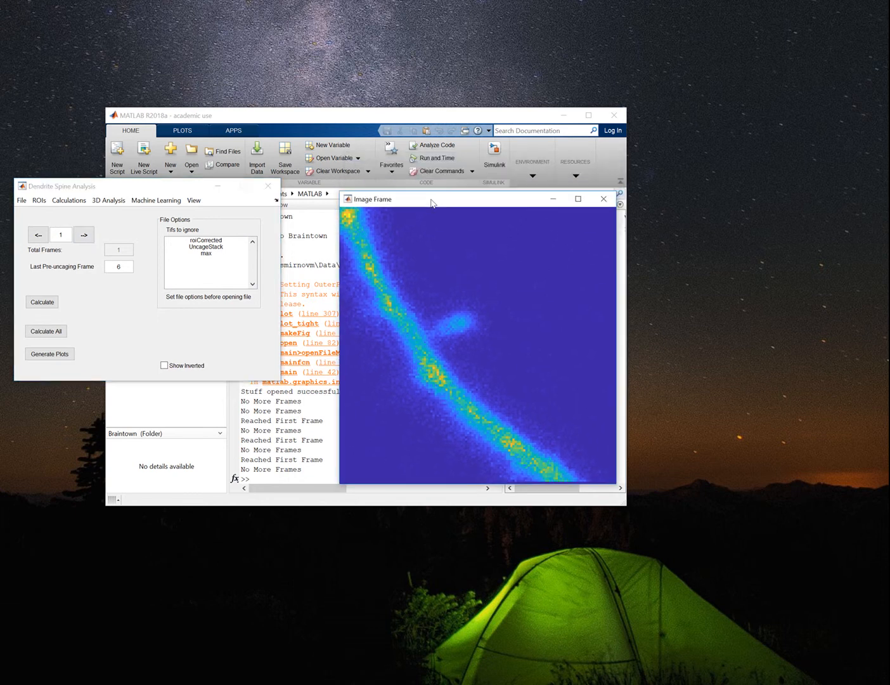
# Look over the function library and working functions of Custom Segmentation, and close its window.
pyautogui.click(108, 200)
pyautogui.moveTo(68, 200)
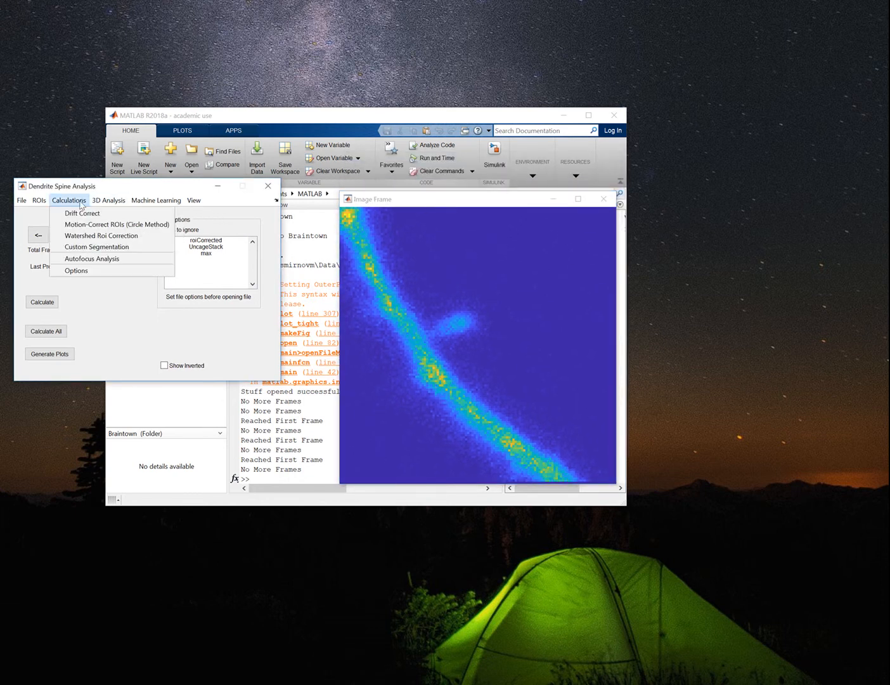
pyautogui.click(86, 247)
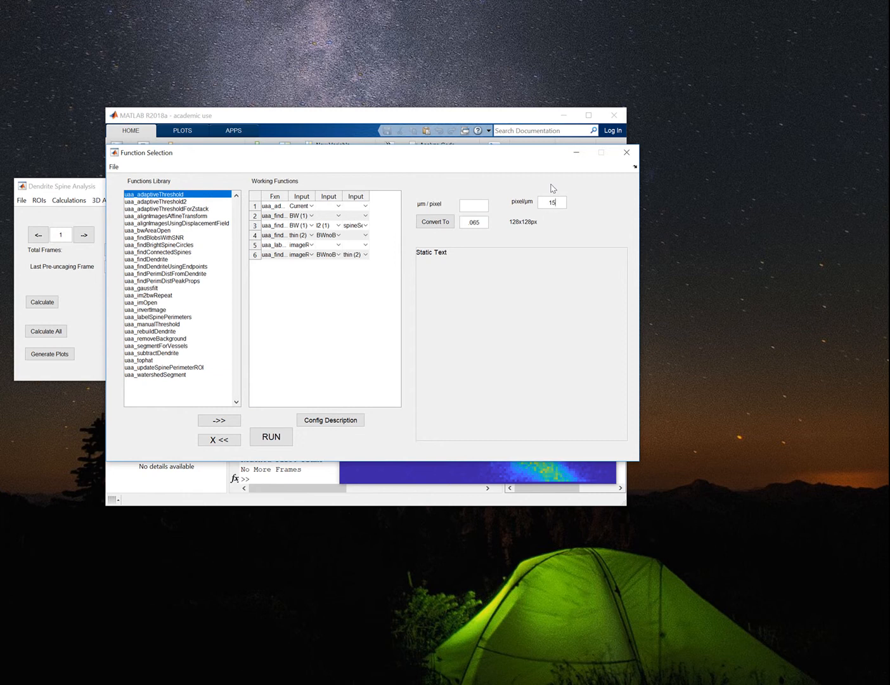
pyautogui.moveTo(544, 155); pyautogui.dragTo(524, 154)
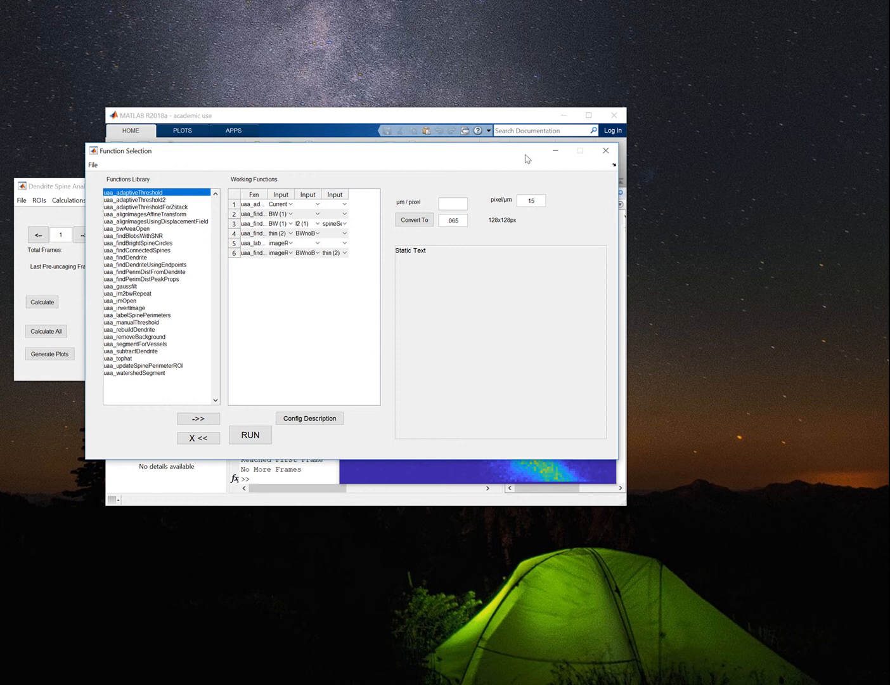
pyautogui.click(608, 152)
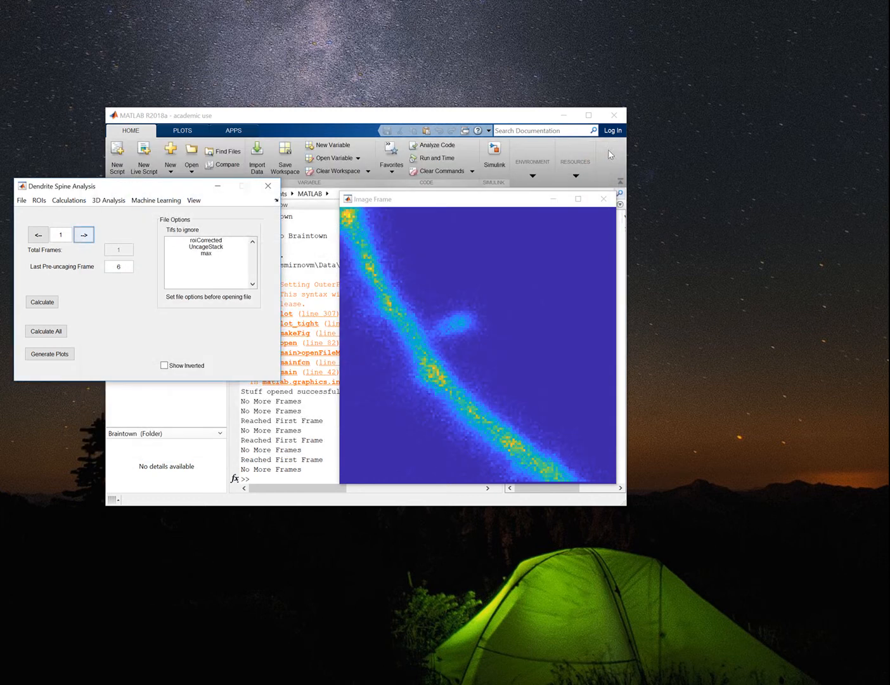
# Open the Spine Selection Tool and move its window clear of the image.
pyautogui.click(150, 202)
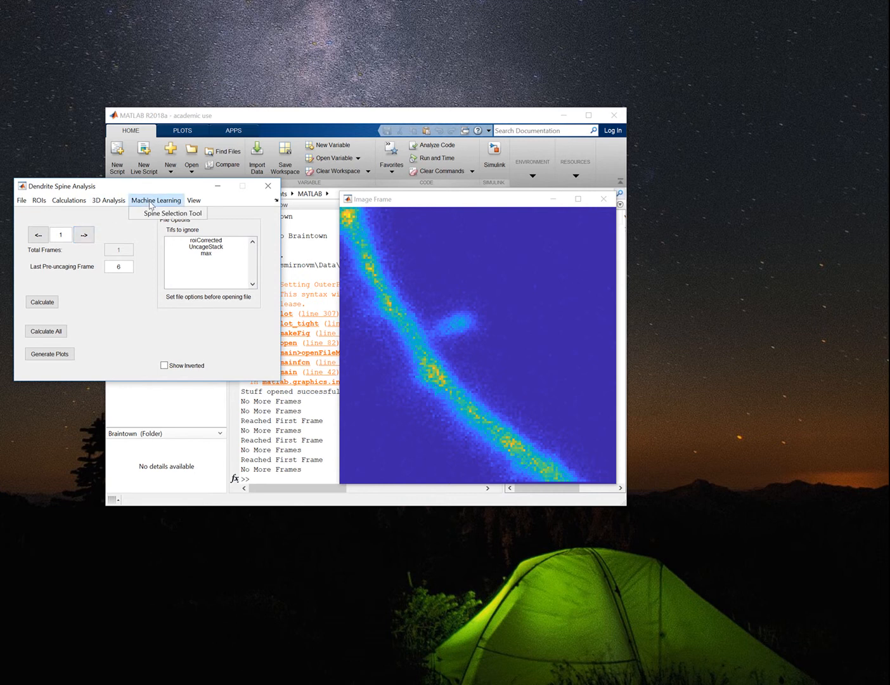
pyautogui.click(152, 213)
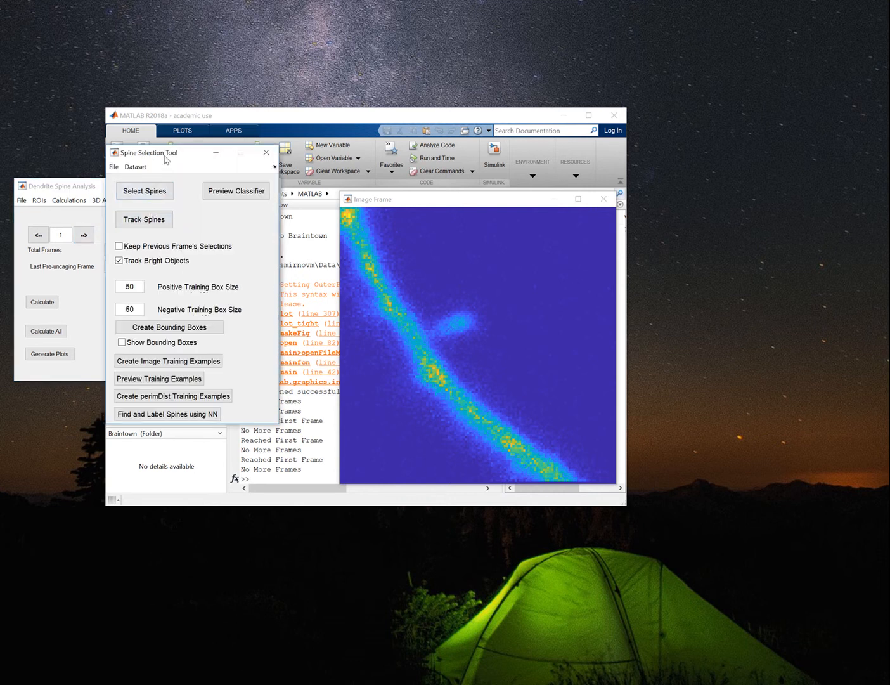
pyautogui.moveTo(223, 149)
pyautogui.mouseDown()
pyautogui.moveTo(515, 276)
pyautogui.moveTo(764, 113)
pyautogui.moveTo(792, 43)
pyautogui.mouseUp()
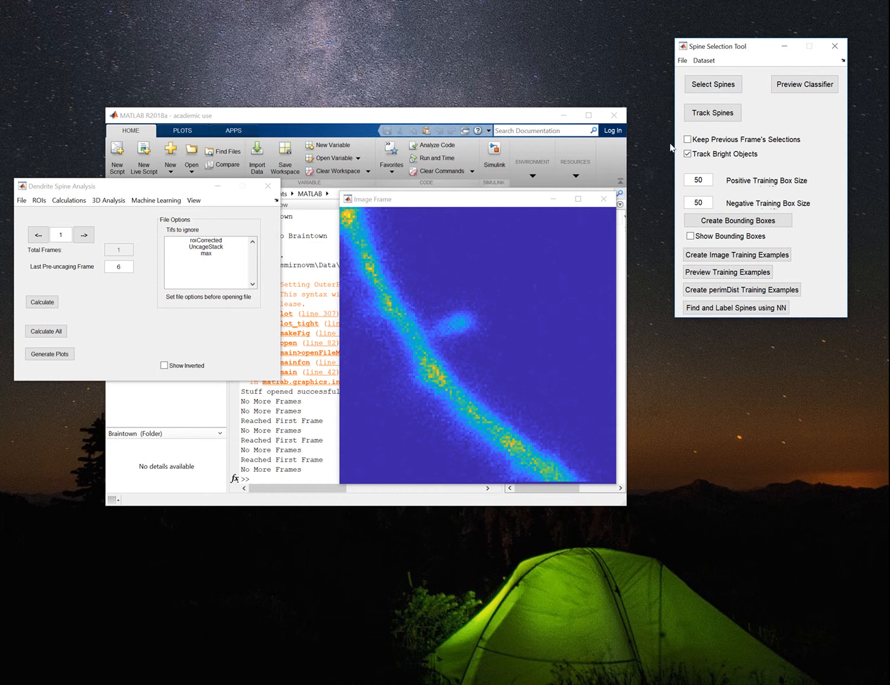
# Mark the spine protruding from the dendrite, create its bounding box and turn on the display of bounding boxes.
pyautogui.click(722, 88)
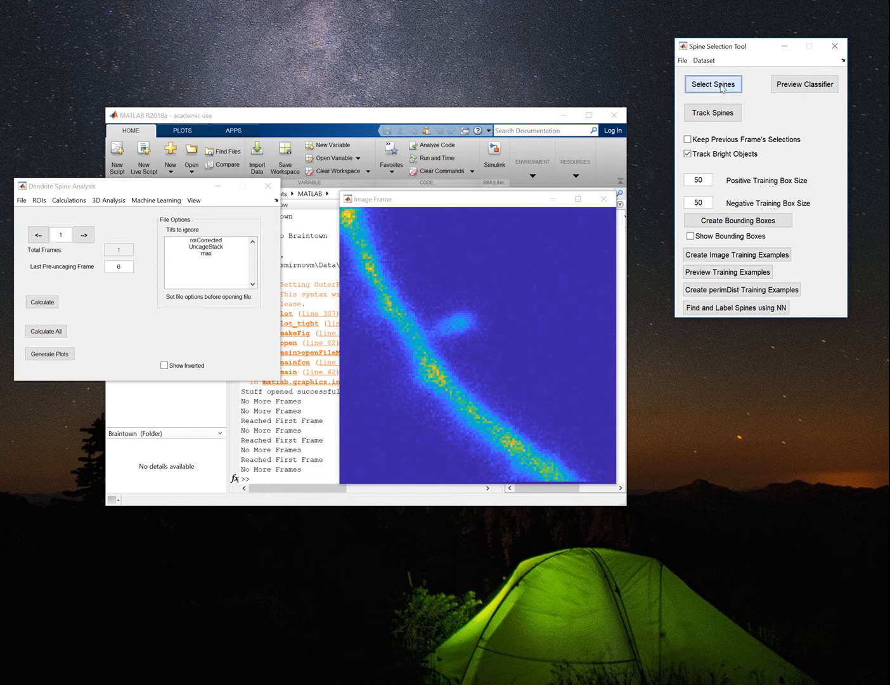
pyautogui.click(458, 322)
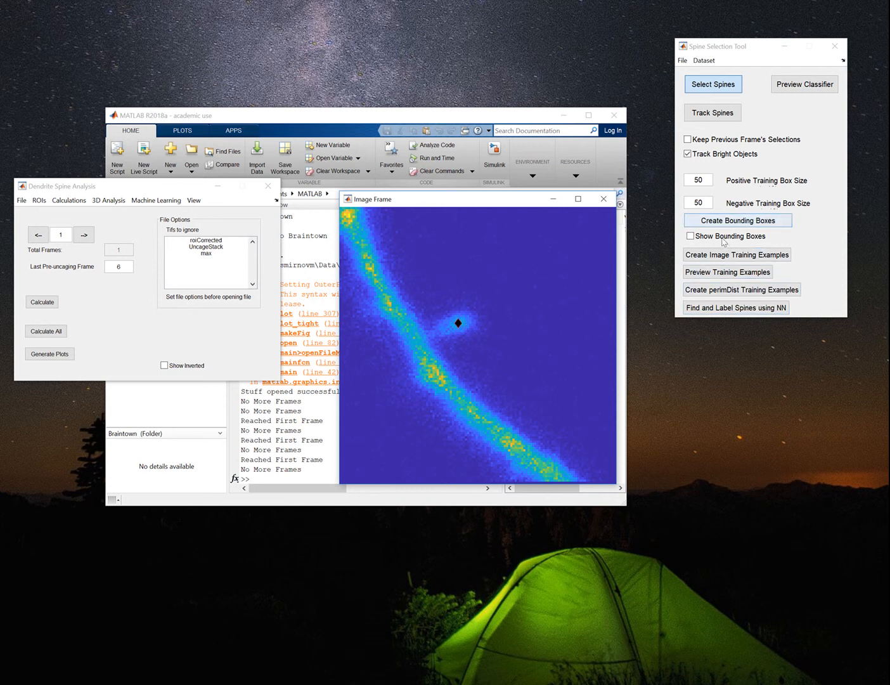
pyautogui.click(731, 221)
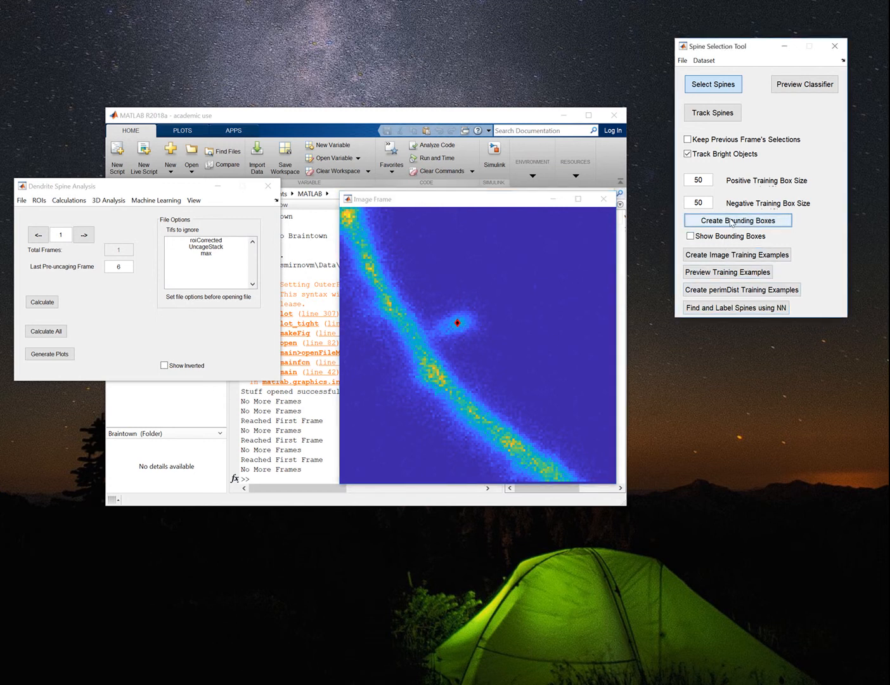
pyautogui.click(727, 240)
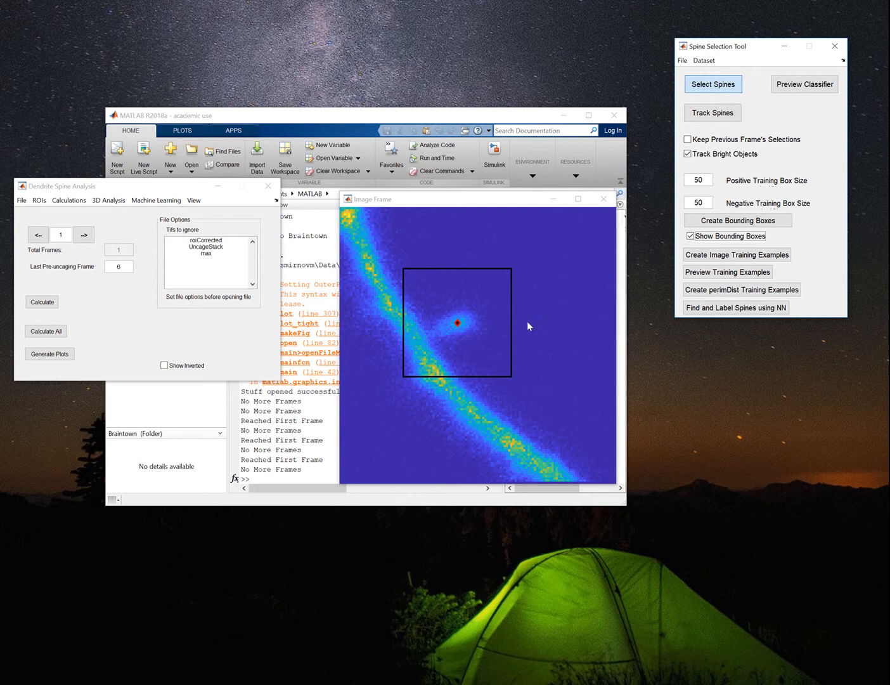
# Set the positive and negative training box sizes to 30 and recreate the bounding boxes.
pyautogui.doubleClick(707, 181)
pyautogui.write('30')
pyautogui.click(720, 222)
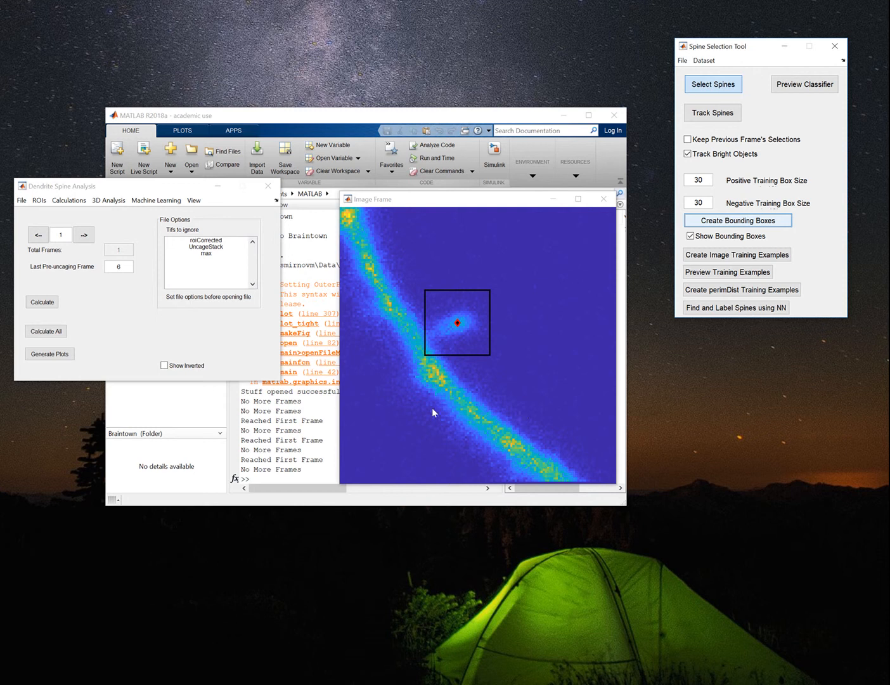
# Mark three more points: one on the dendrite below the spine and two in the background right of the spine.
pyautogui.click(493, 420)
pyautogui.click(553, 361)
pyautogui.click(527, 279)
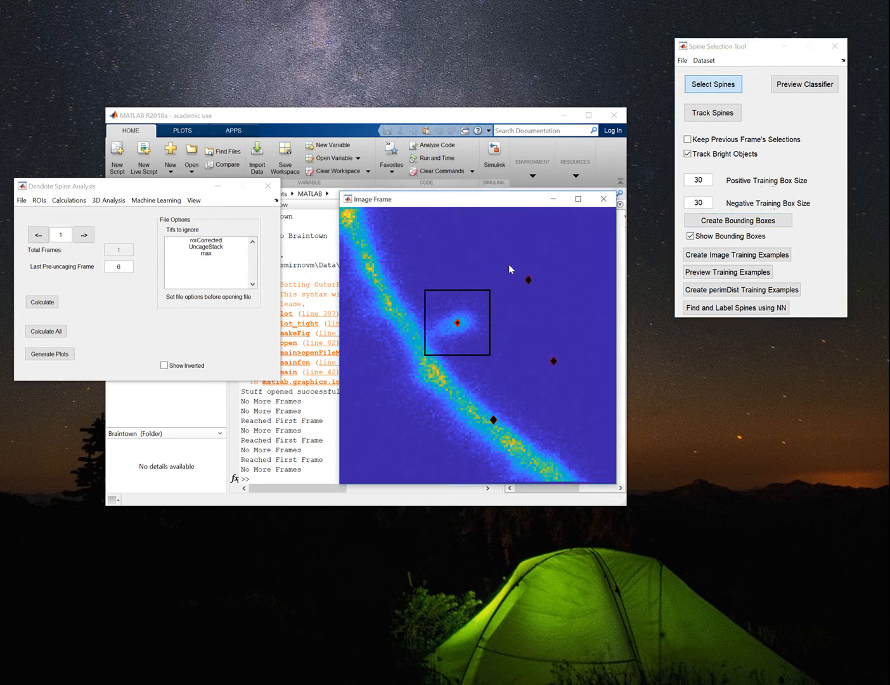
# Mark three more points, two on the dendrite and one in the background, and create bounding boxes around all marked points.
pyautogui.click(380, 294)
pyautogui.click(399, 412)
pyautogui.click(464, 393)
pyautogui.click(721, 221)
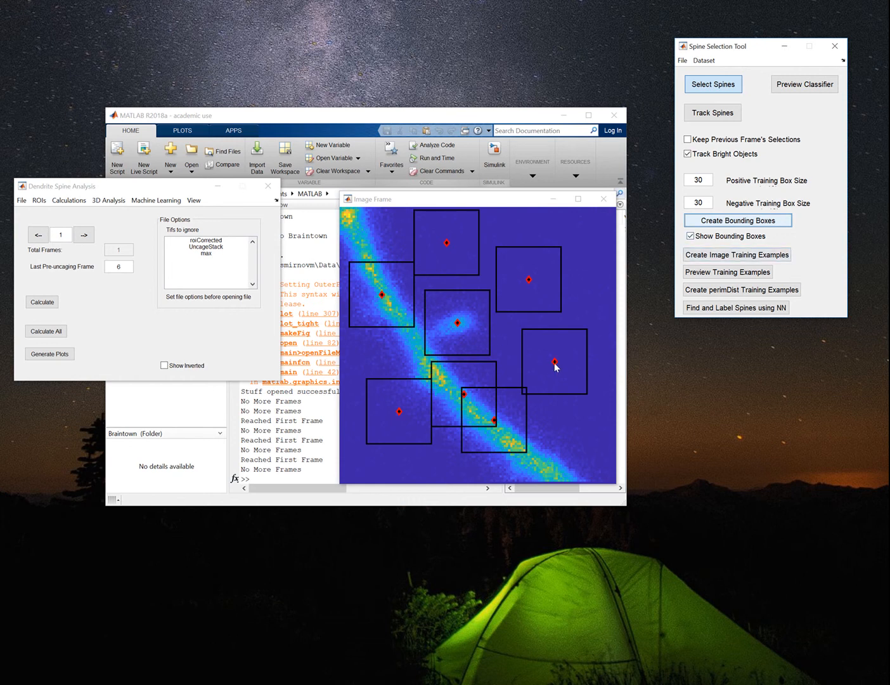
# Remove all marked points except the one on the spine and recreate the bounding boxes.
pyautogui.click(555, 361)
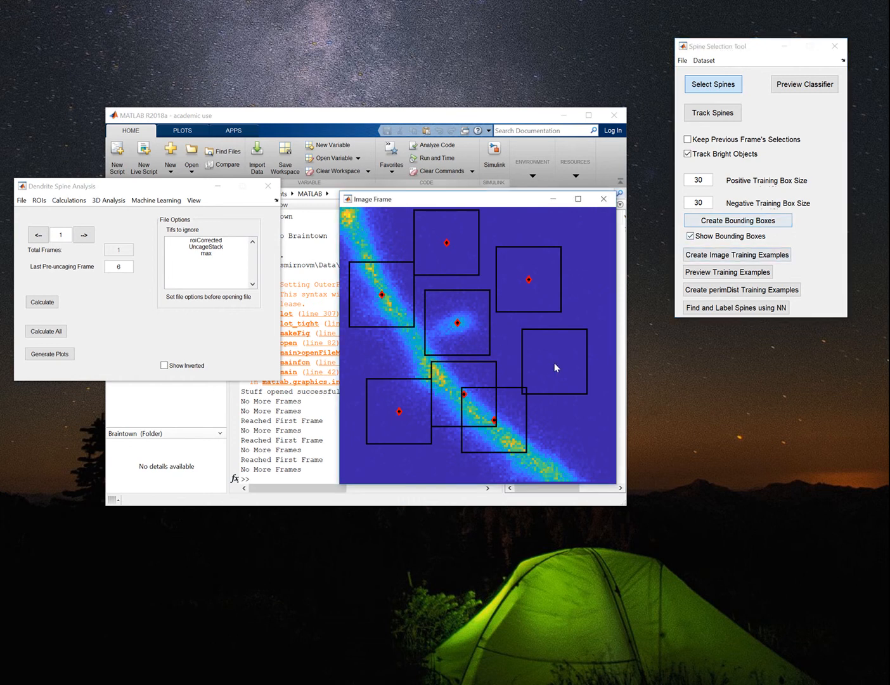
pyautogui.click(494, 420)
pyautogui.click(463, 394)
pyautogui.click(398, 412)
pyautogui.click(383, 296)
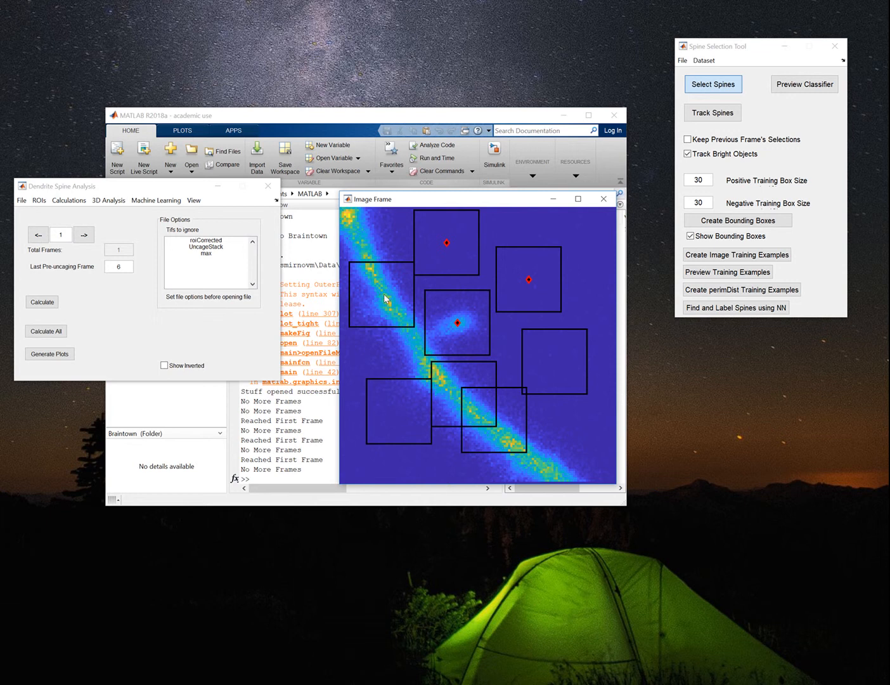
pyautogui.click(447, 243)
pyautogui.click(529, 280)
pyautogui.click(742, 223)
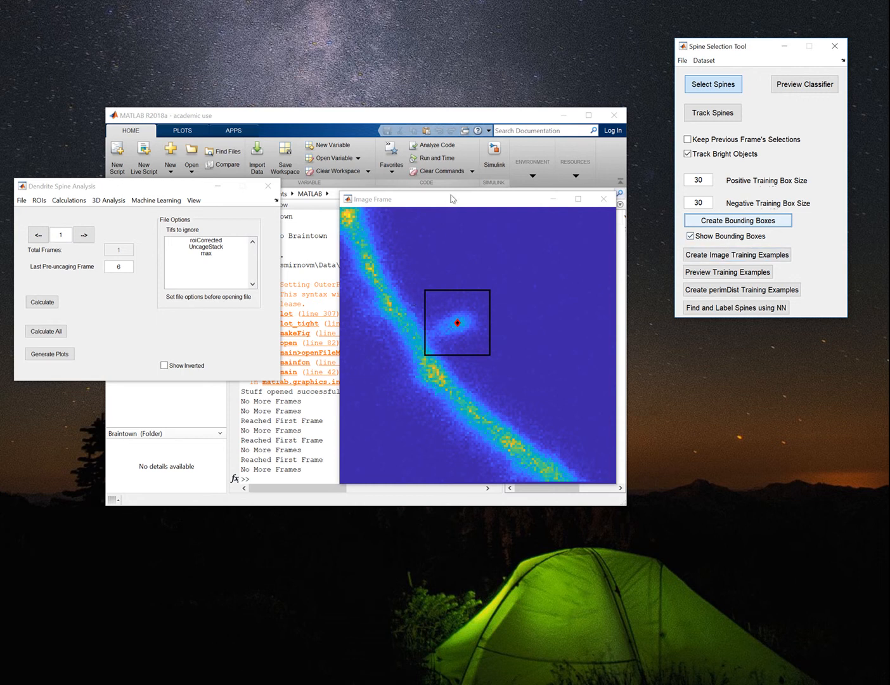
# Move the image and analysis windows apart and save the analysis data as test_boxes.mat in the Data folder, replacing the existing file.
pyautogui.moveTo(452, 198); pyautogui.dragTo(623, 350)
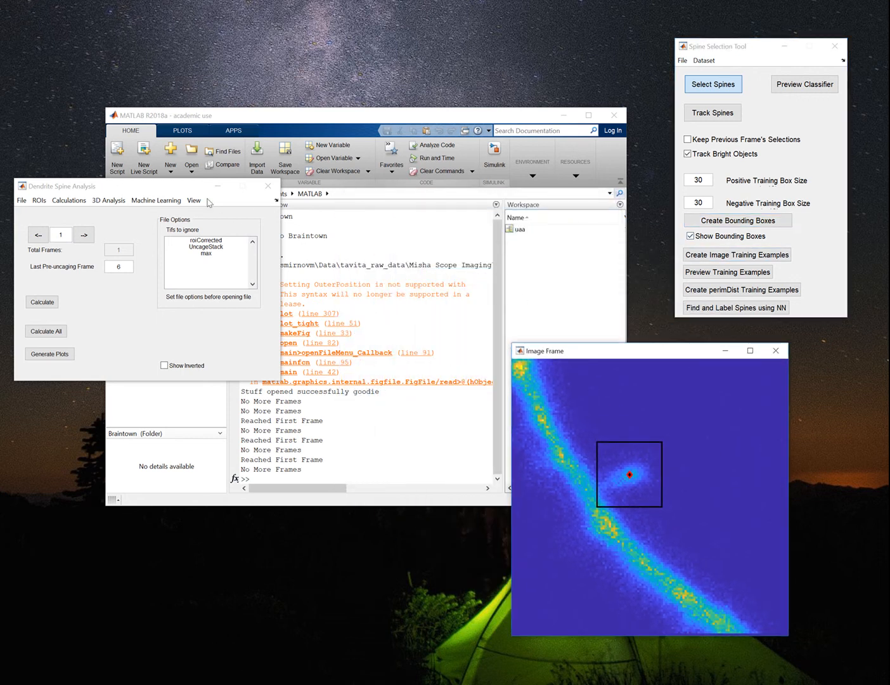
pyautogui.moveTo(180, 188); pyautogui.dragTo(368, 213)
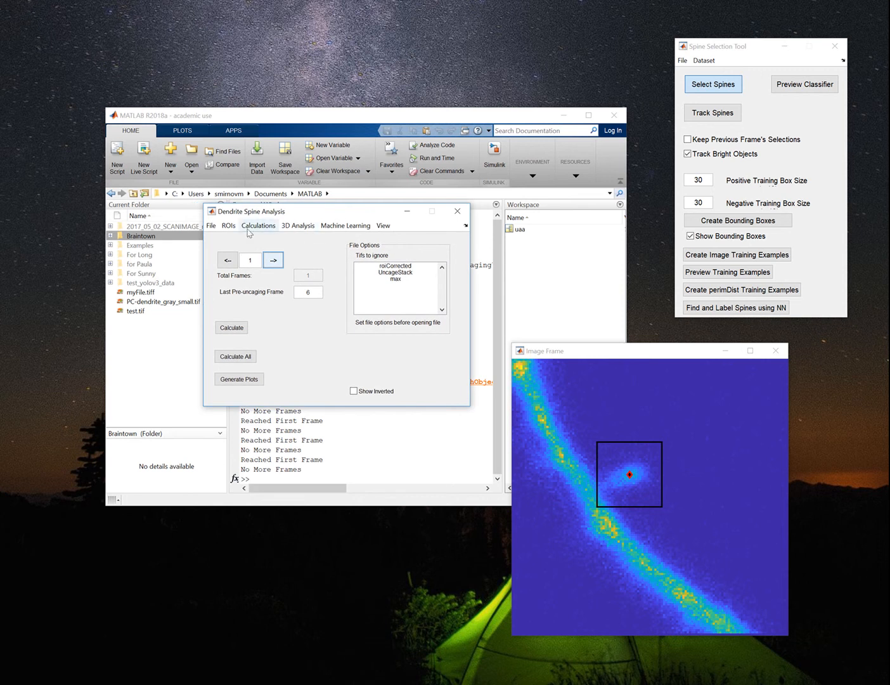
pyautogui.click(215, 226)
pyautogui.moveTo(246, 252)
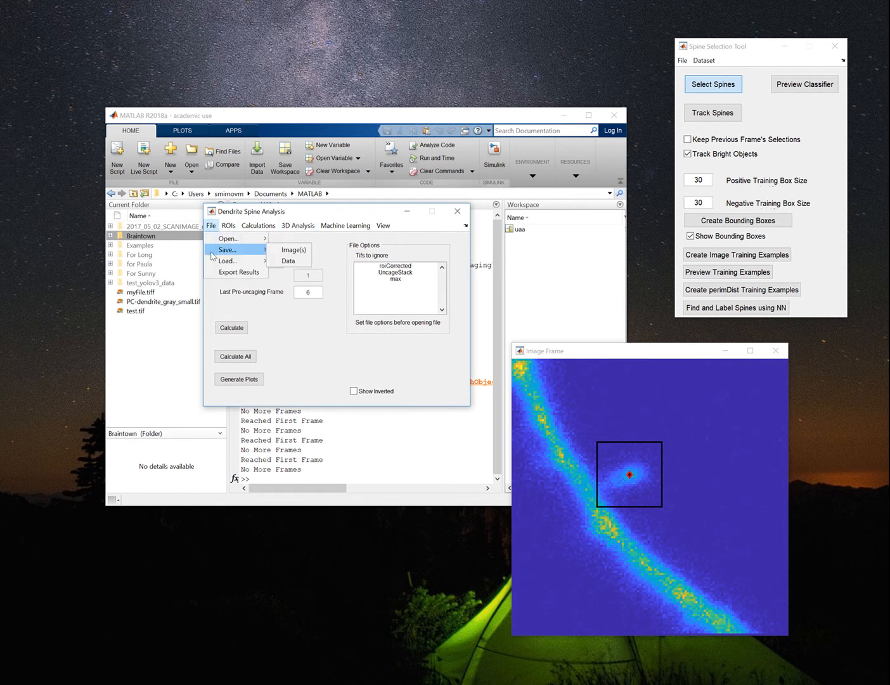
pyautogui.click(289, 262)
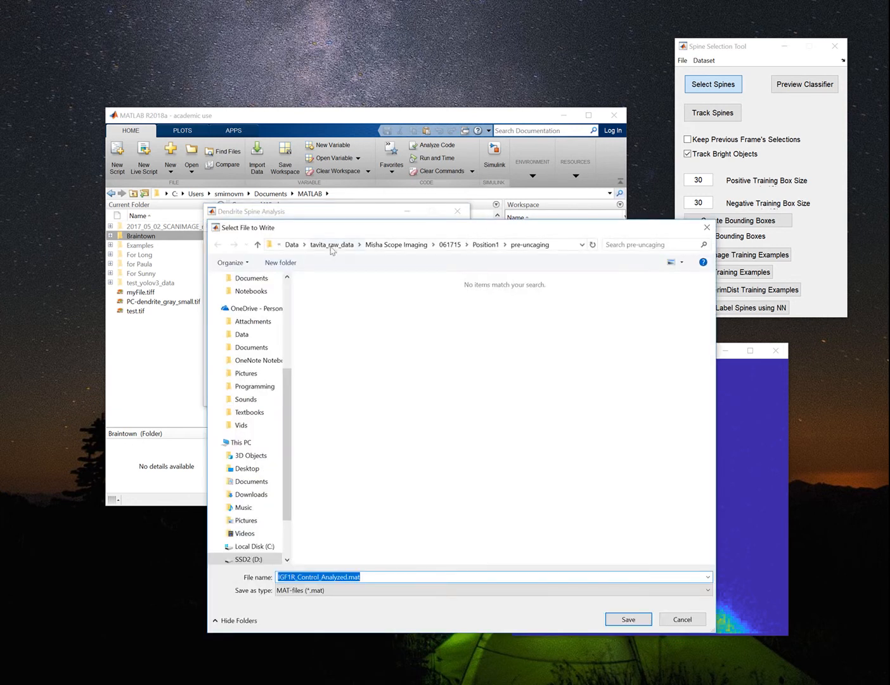
pyautogui.click(291, 245)
pyautogui.click(351, 353)
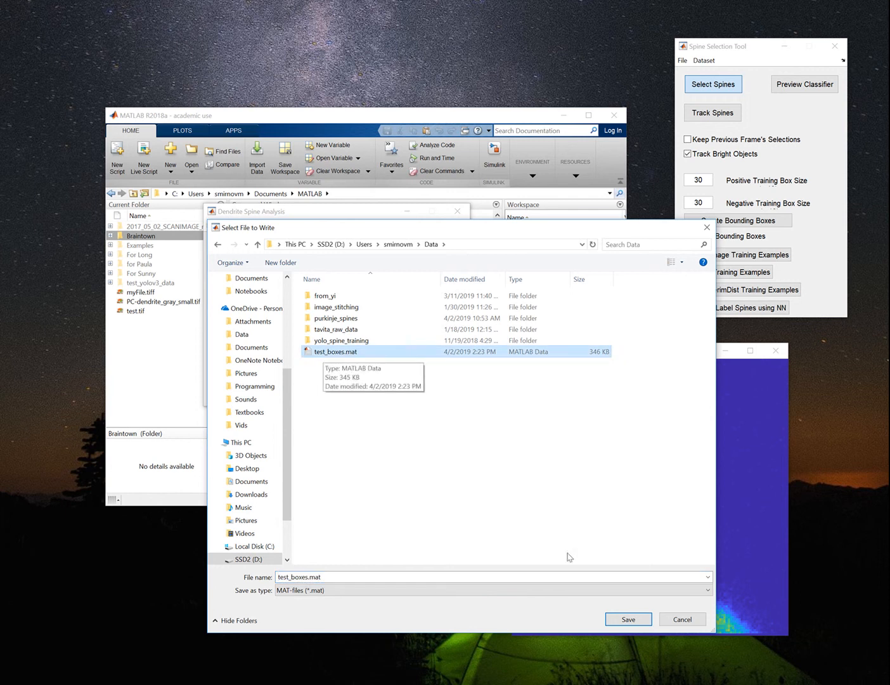
pyautogui.click(628, 619)
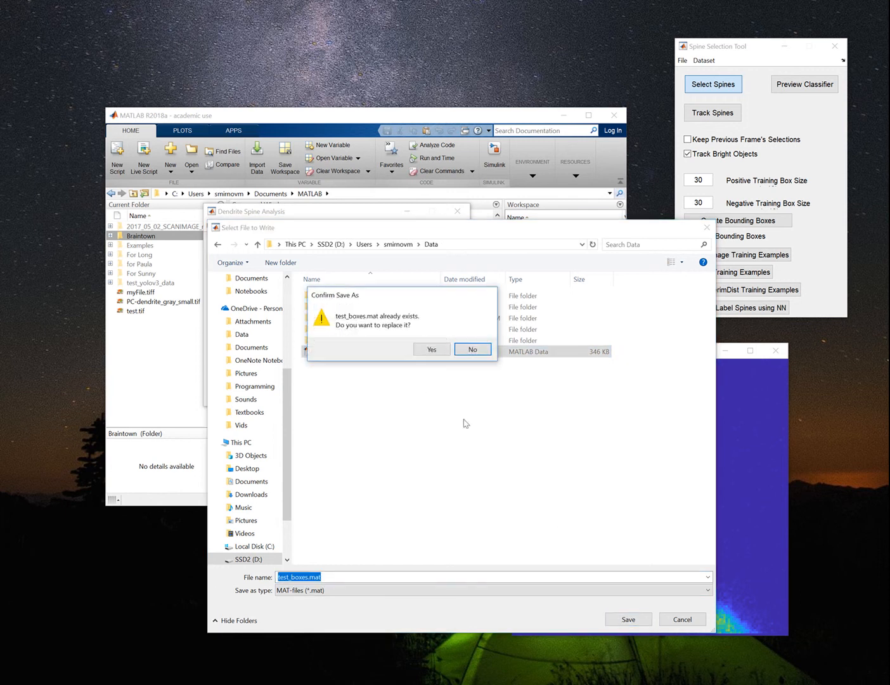
pyautogui.click(432, 348)
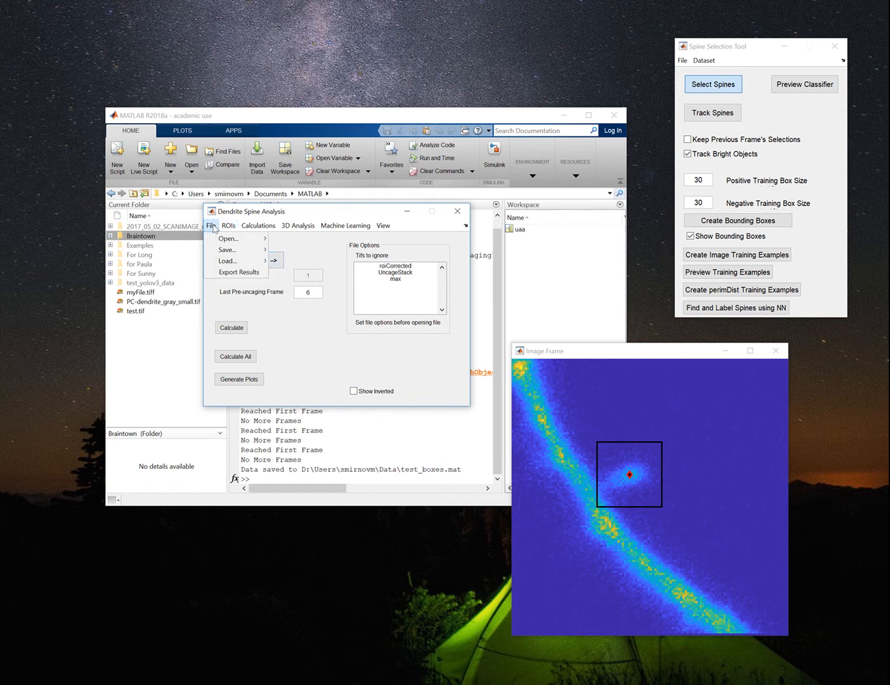
pyautogui.moveTo(219, 265)
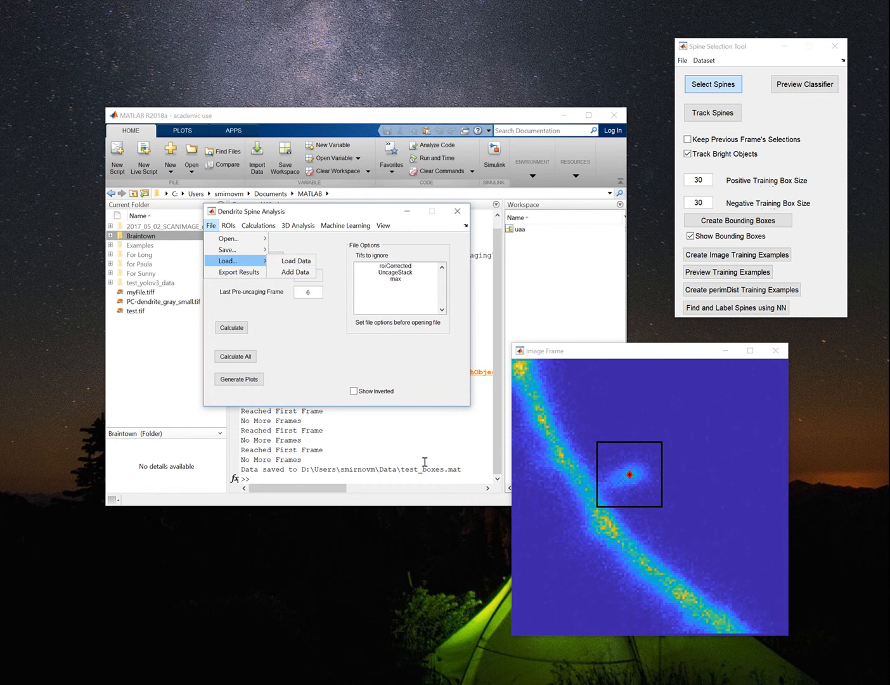
pyautogui.moveTo(400, 470); pyautogui.dragTo(470, 472)
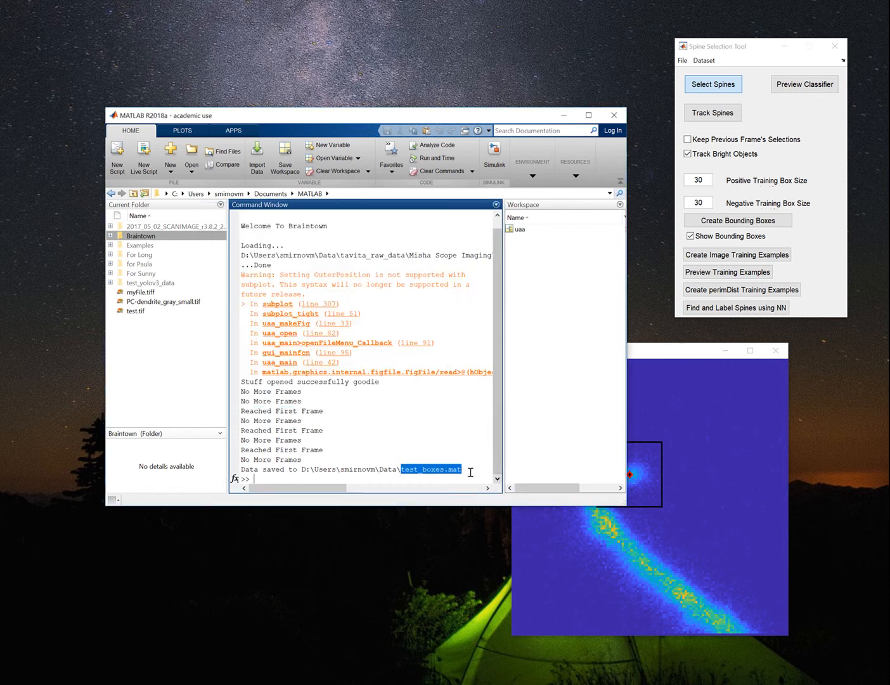
pyautogui.click(471, 472)
# Arrange the MATLAB, Image Frame and Spine Selection Tool windows so that they do not overlap.
pyautogui.moveTo(454, 119); pyautogui.dragTo(343, 44)
pyautogui.moveTo(621, 350); pyautogui.dragTo(632, 330)
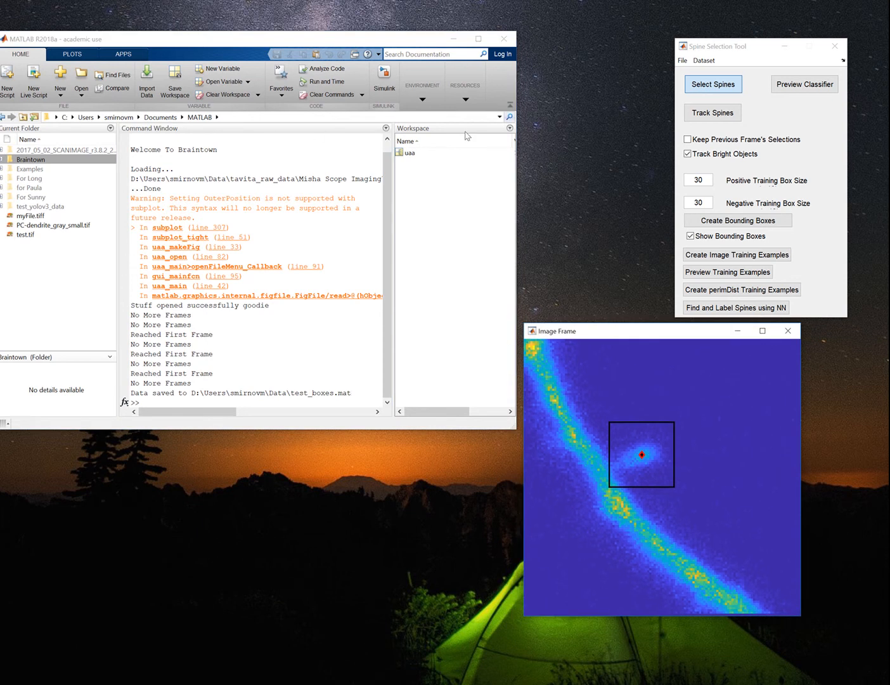
pyautogui.moveTo(710, 50); pyautogui.dragTo(600, 40)
# Export the labelled data for yolov3 into a new folder named test_data_export inside the MATLAB documents folder.
pyautogui.click(570, 49)
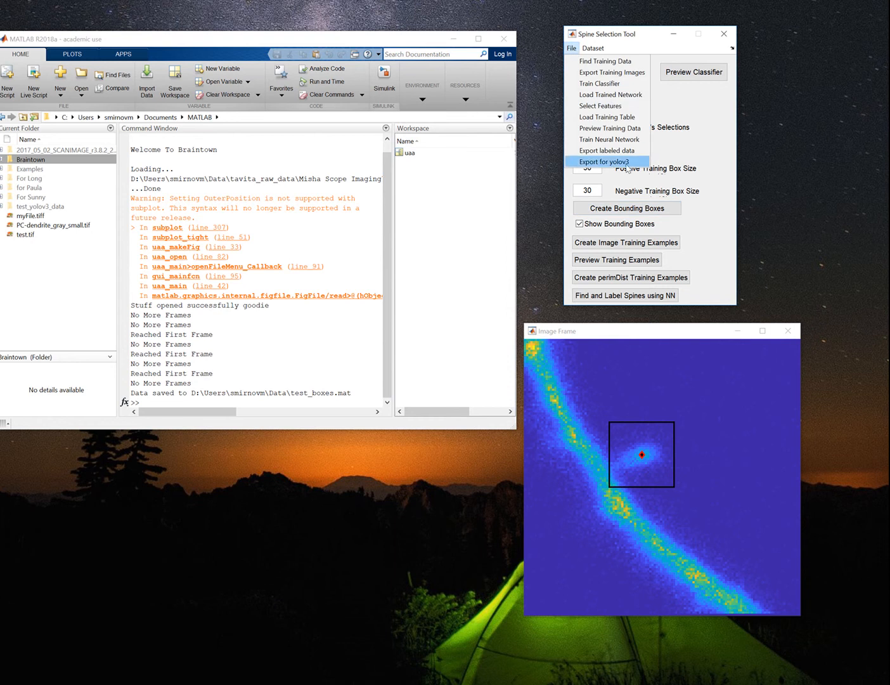
pyautogui.click(626, 162)
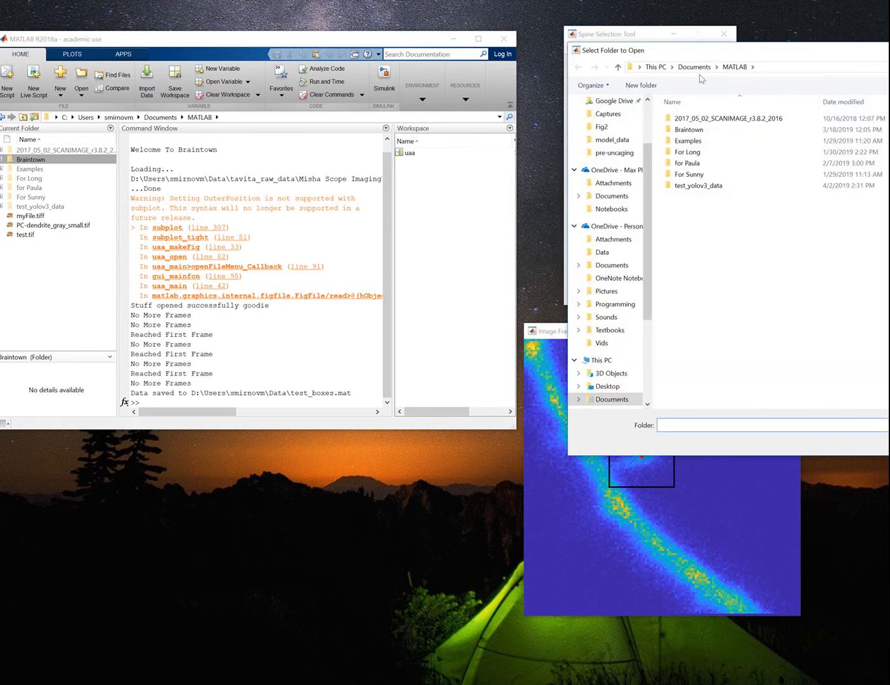
pyautogui.moveTo(698, 50); pyautogui.dragTo(405, 54)
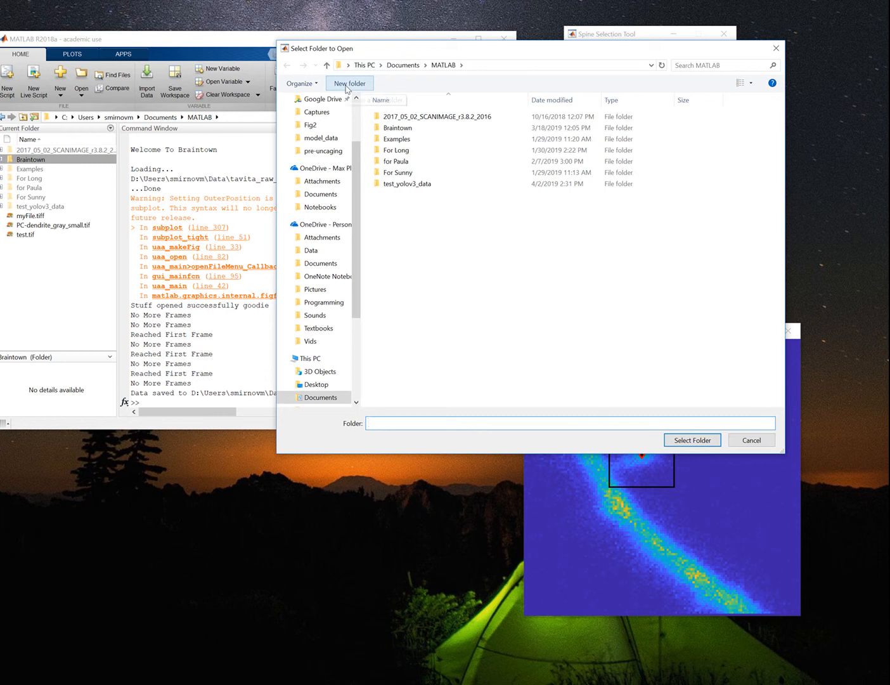
pyautogui.click(348, 83)
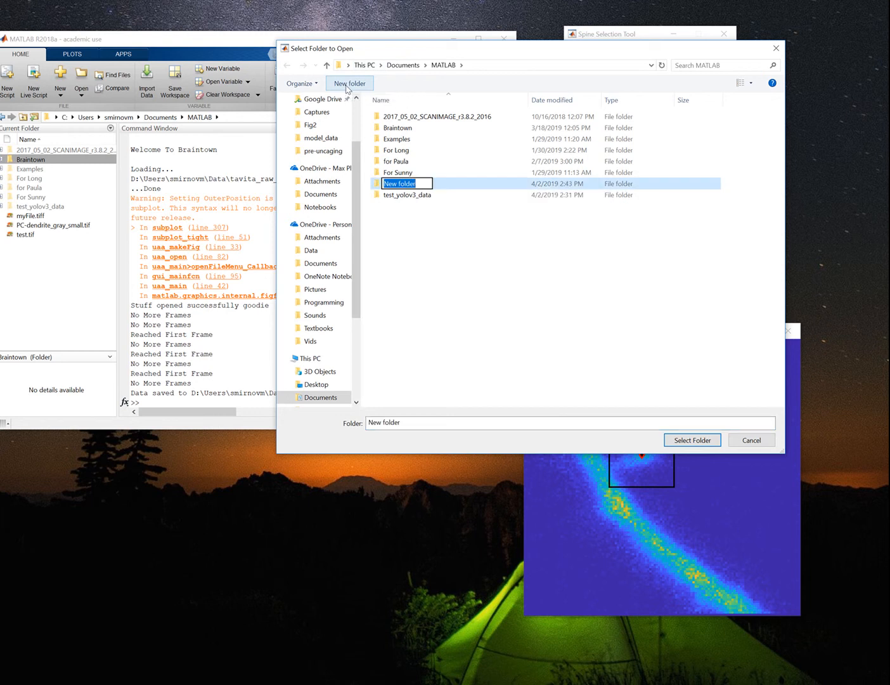
pyautogui.write('test')
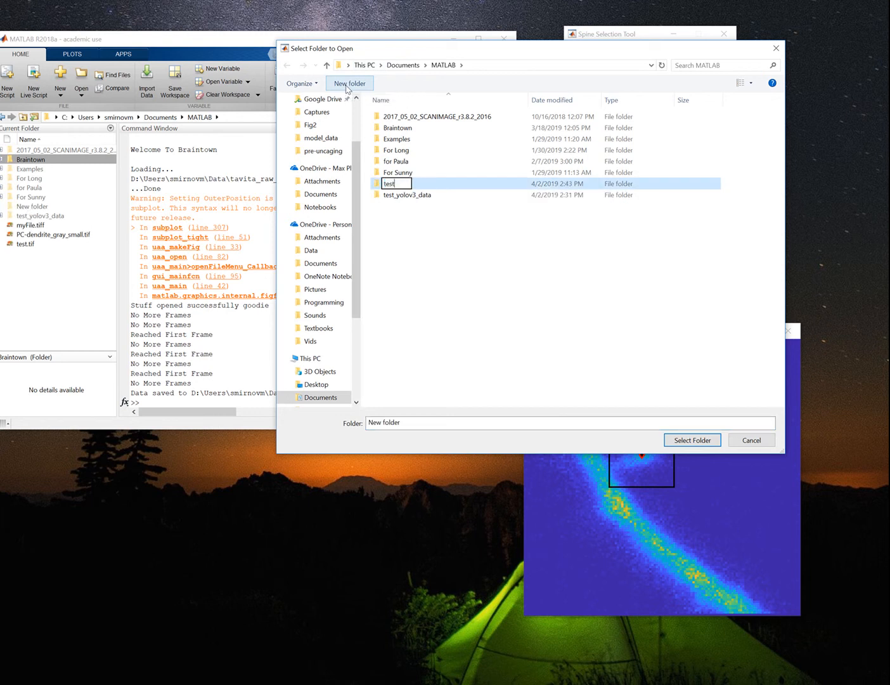
pyautogui.write('_data_export')
pyautogui.press('Return')
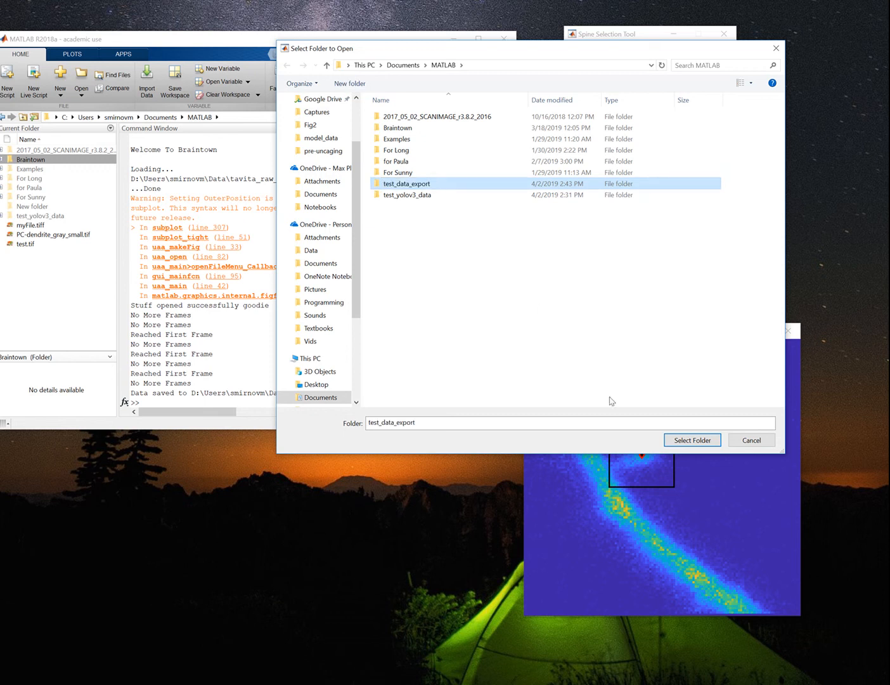
pyautogui.click(701, 443)
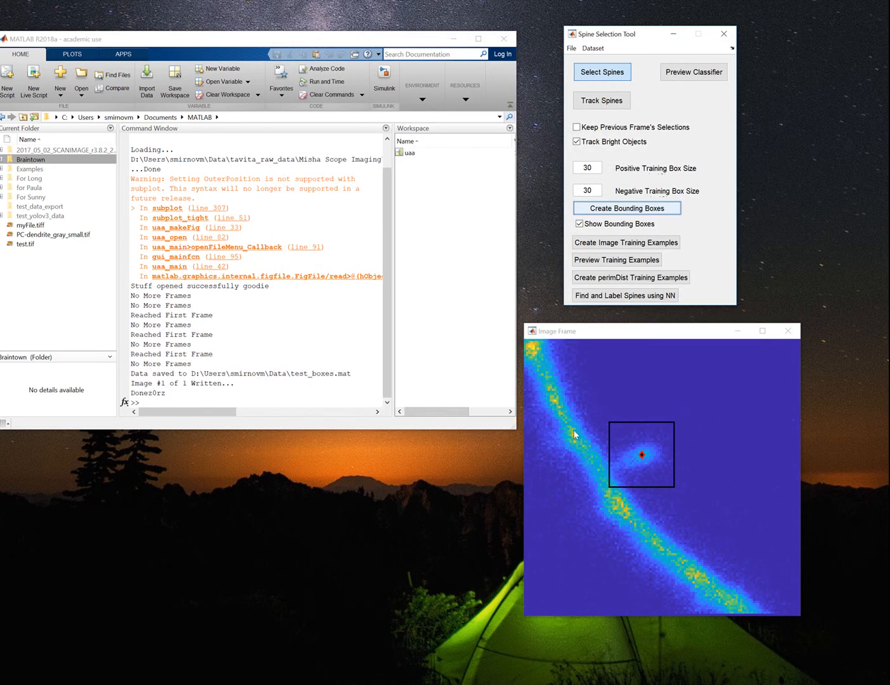
# Expand the test_data_export folder and its images subfolder to inspect the exported files, selecting 000001.tif.
pyautogui.moveTo(201, 374); pyautogui.dragTo(353, 373)
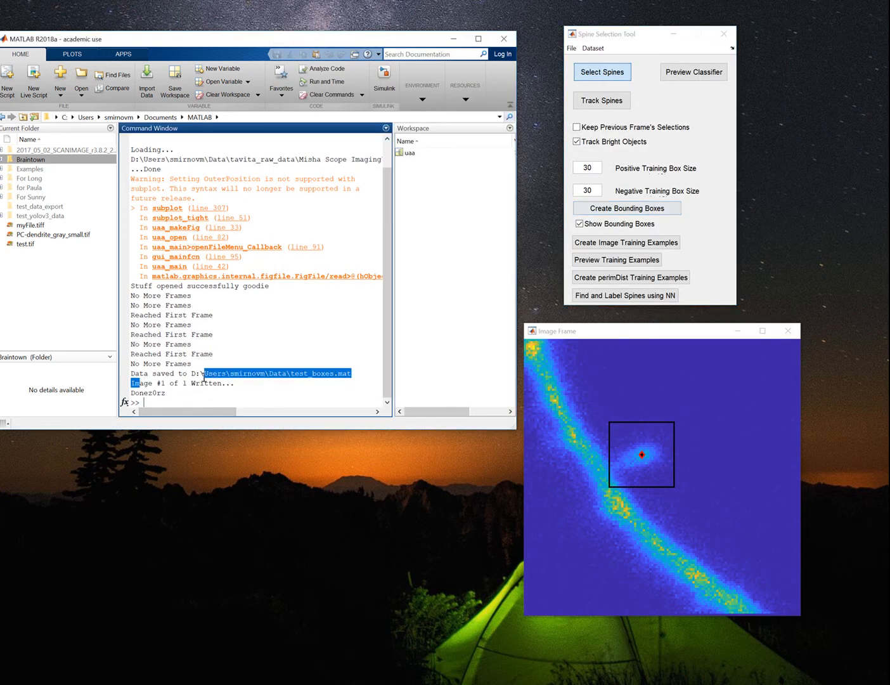
pyautogui.click(232, 394)
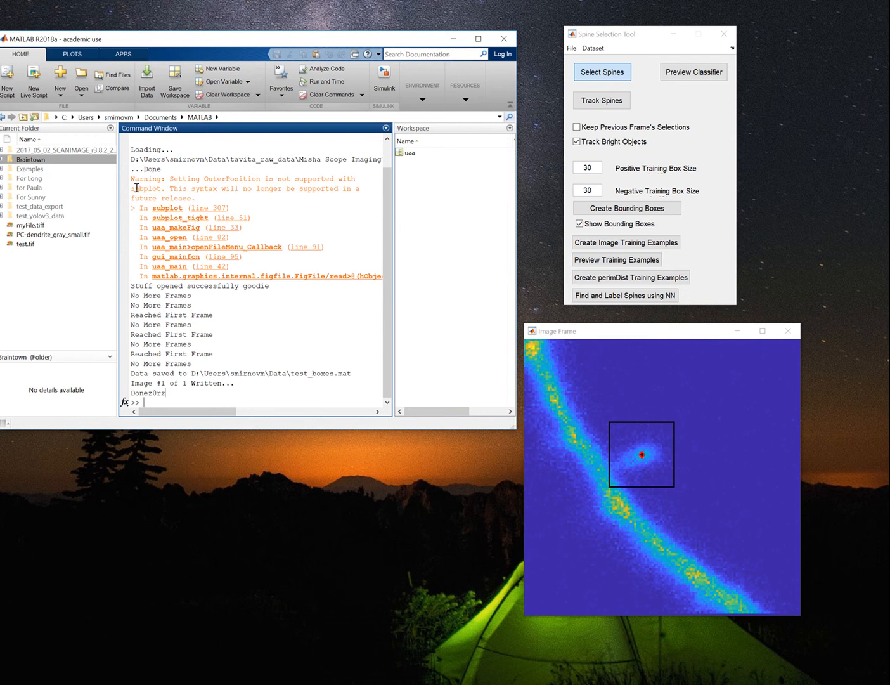
pyautogui.click(42, 208)
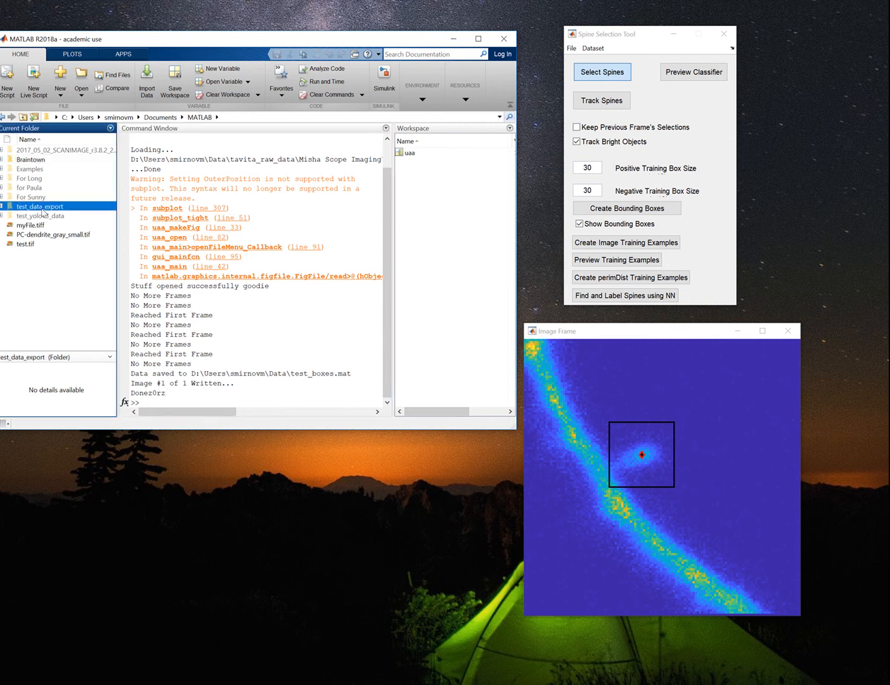
pyautogui.click(2, 206)
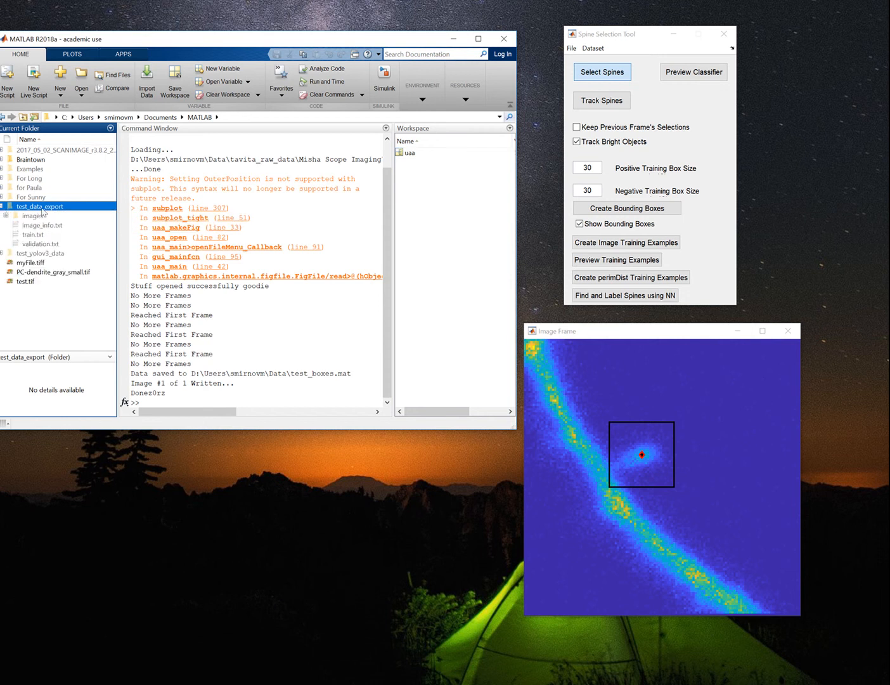
pyautogui.click(7, 216)
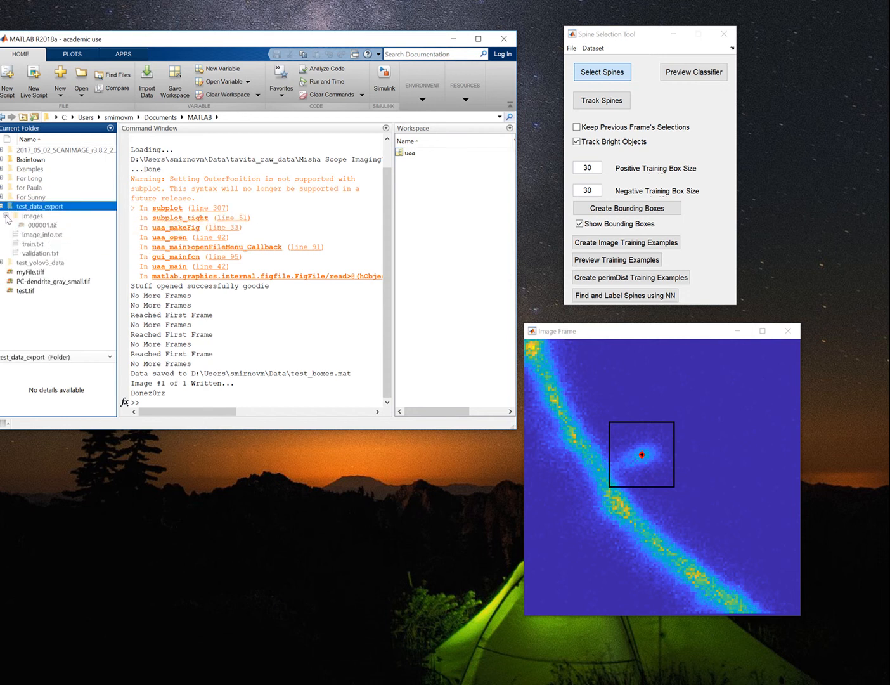
pyautogui.click(40, 227)
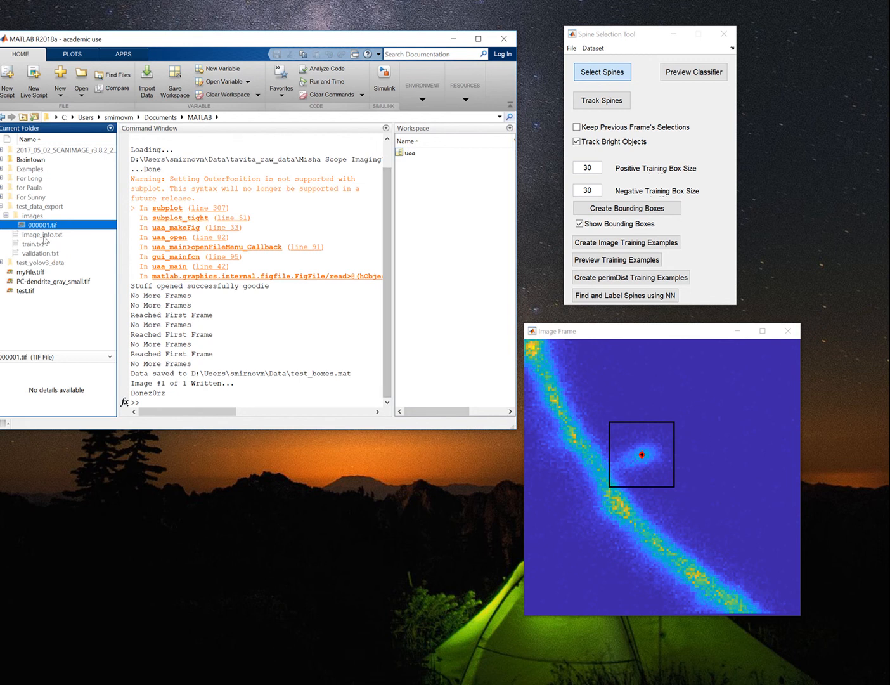
# Open image_info.txt from the export folder and examine the scale entry for the exported image.
pyautogui.doubleClick(78, 235)
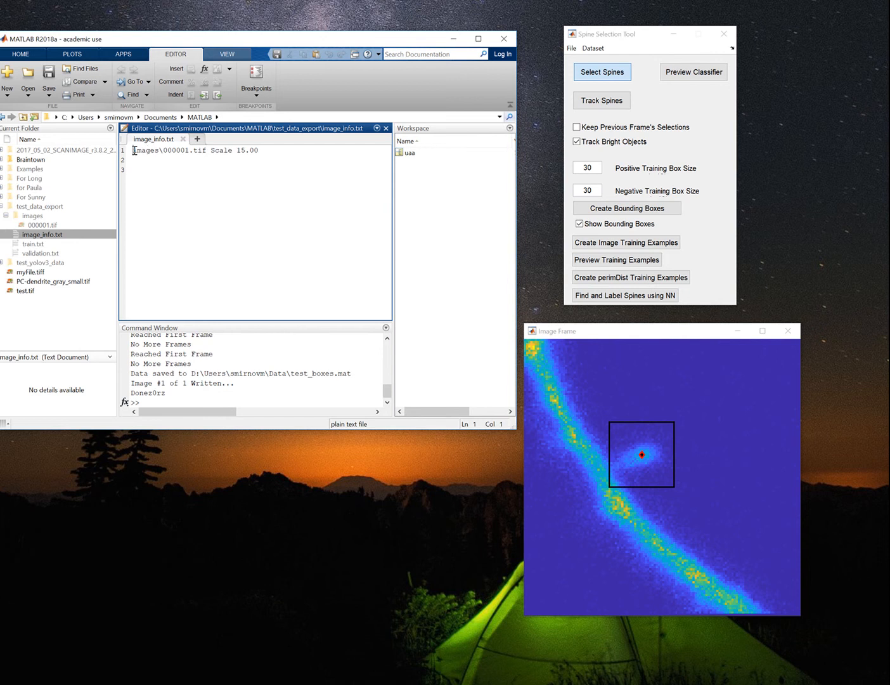
pyautogui.moveTo(135, 150); pyautogui.dragTo(297, 156)
pyautogui.click(301, 153)
# Open train.txt and examine its image path, bounding box coordinates and class label.
pyautogui.doubleClick(43, 245)
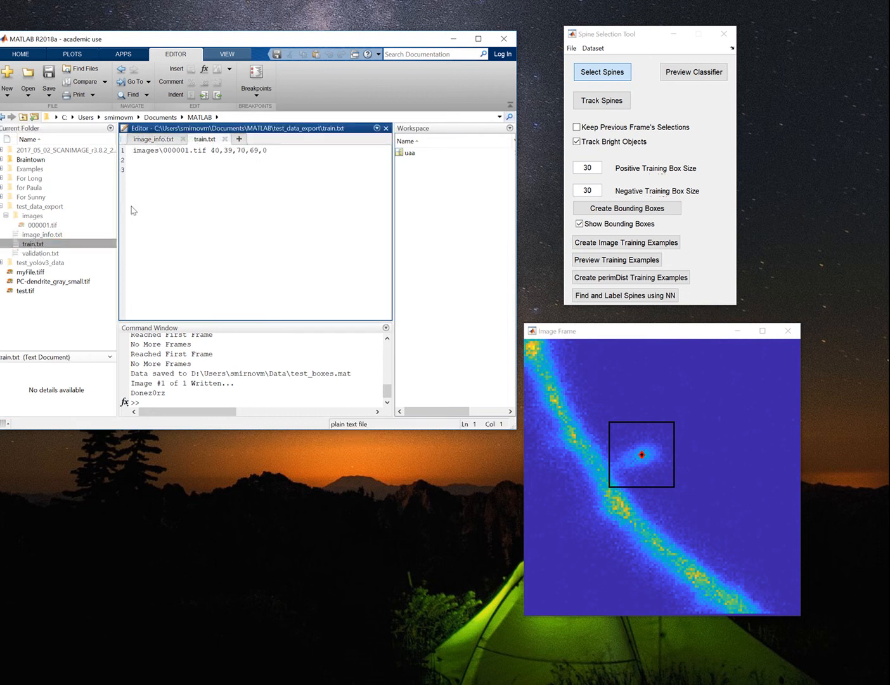
pyautogui.moveTo(133, 150); pyautogui.dragTo(260, 151)
pyautogui.moveTo(263, 150); pyautogui.dragTo(272, 155)
pyautogui.click(264, 152)
pyautogui.click(299, 152)
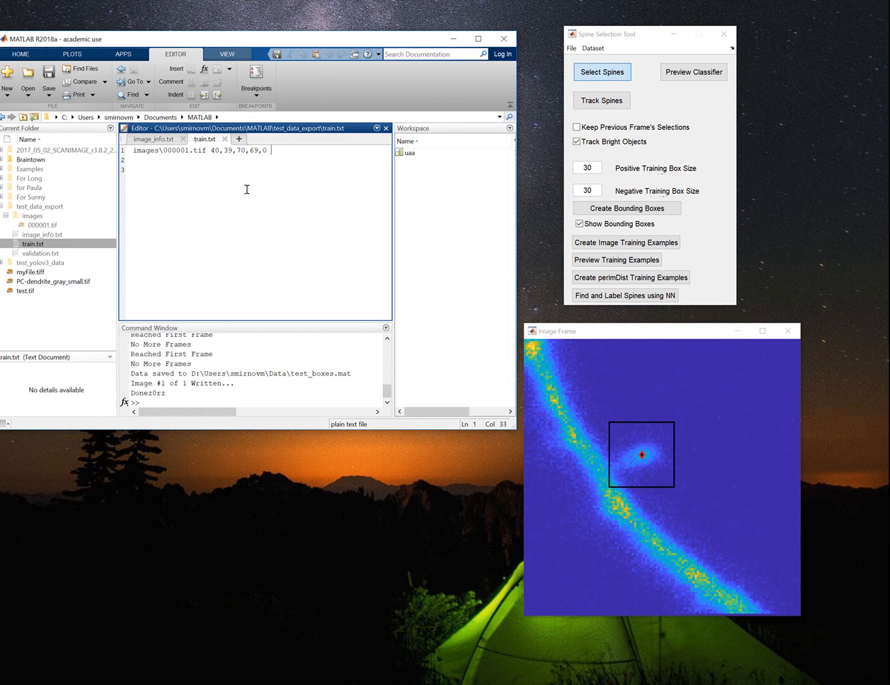
# Open validation.txt and compare its contents with train.txt.
pyautogui.doubleClick(43, 253)
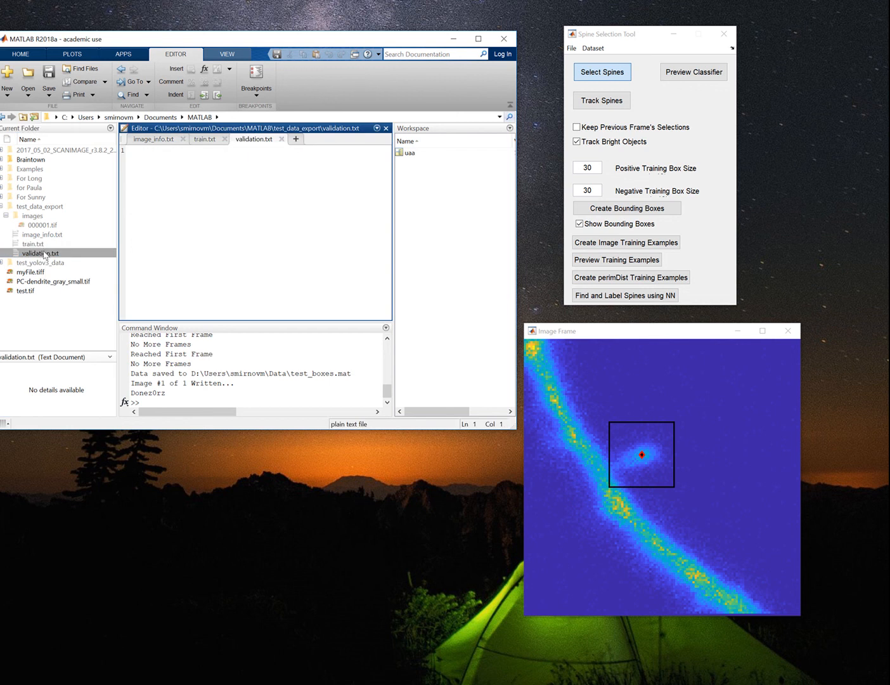
pyautogui.doubleClick(43, 247)
pyautogui.doubleClick(43, 254)
pyautogui.doubleClick(39, 246)
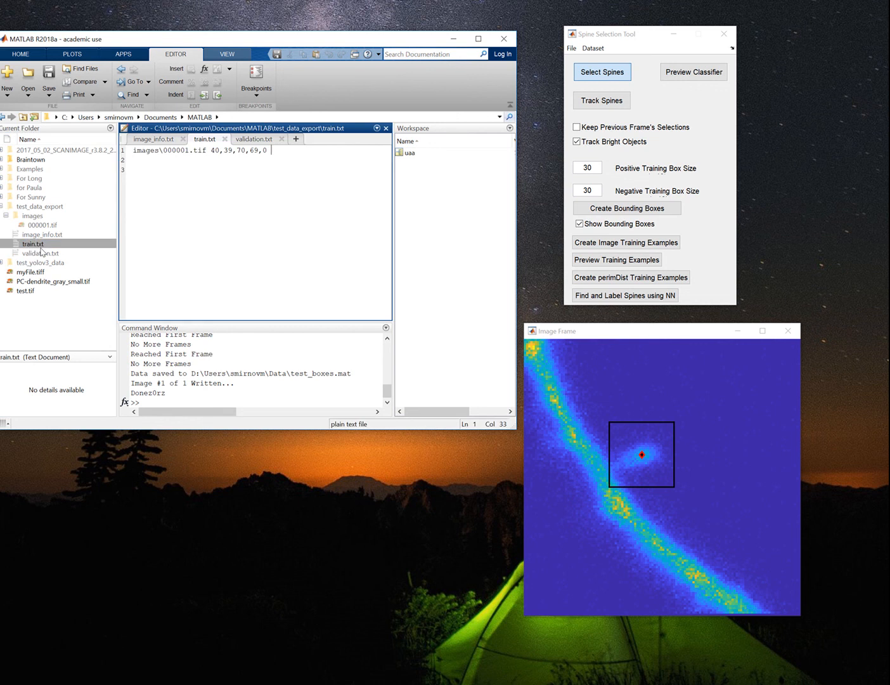
pyautogui.click(49, 254)
pyautogui.doubleClick(49, 254)
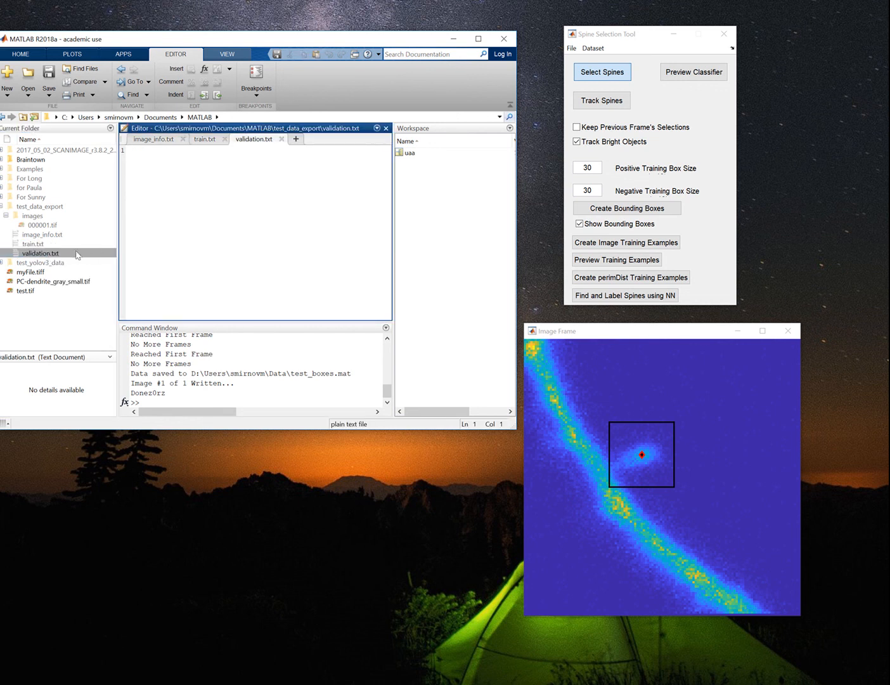
# Close validation.txt and train.txt, leaving image_info.txt open and selected in the export folder.
pyautogui.click(281, 139)
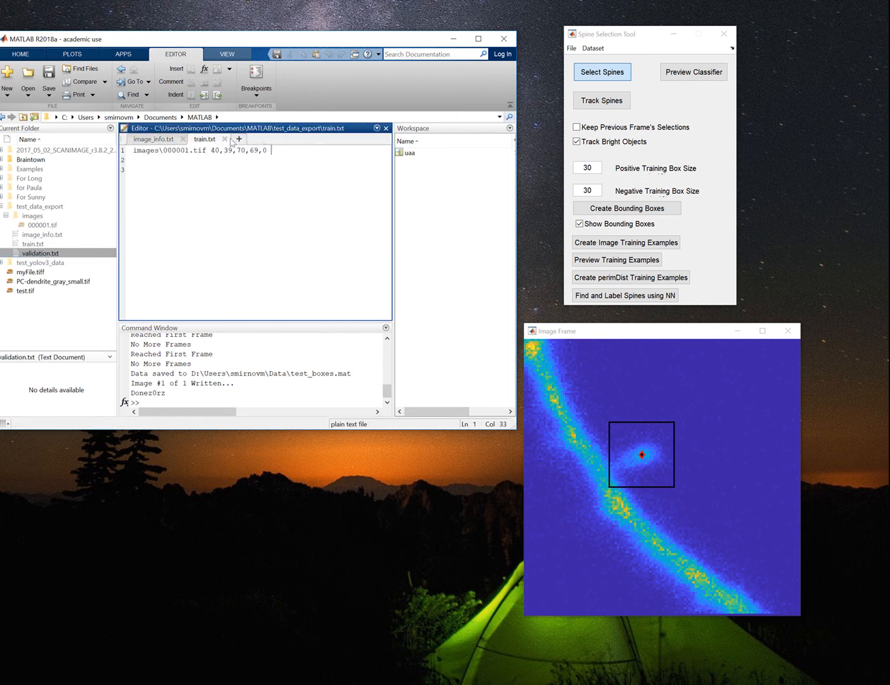
pyautogui.click(224, 139)
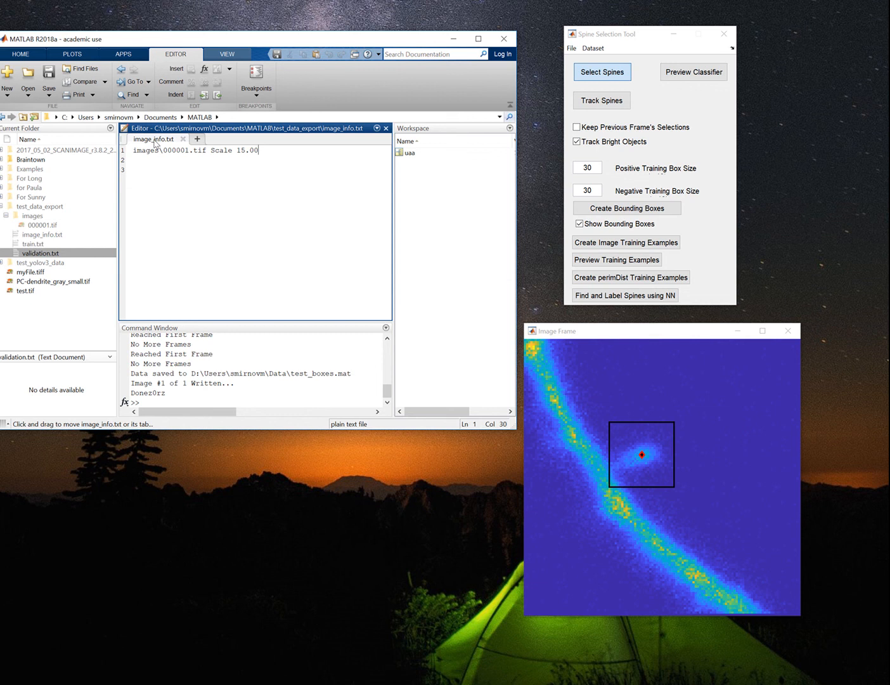
pyautogui.click(40, 252)
pyautogui.click(38, 243)
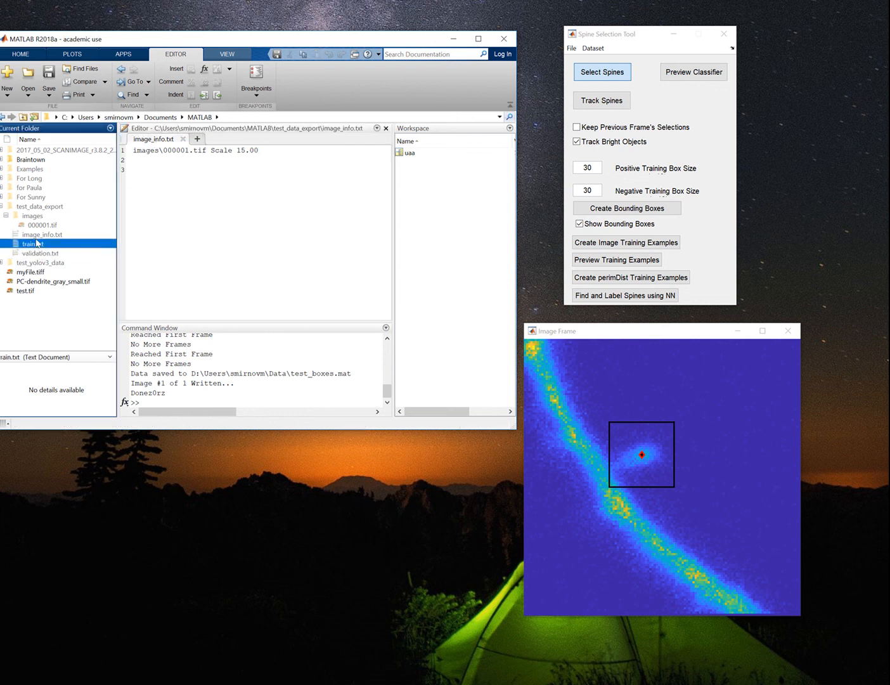
pyautogui.click(38, 233)
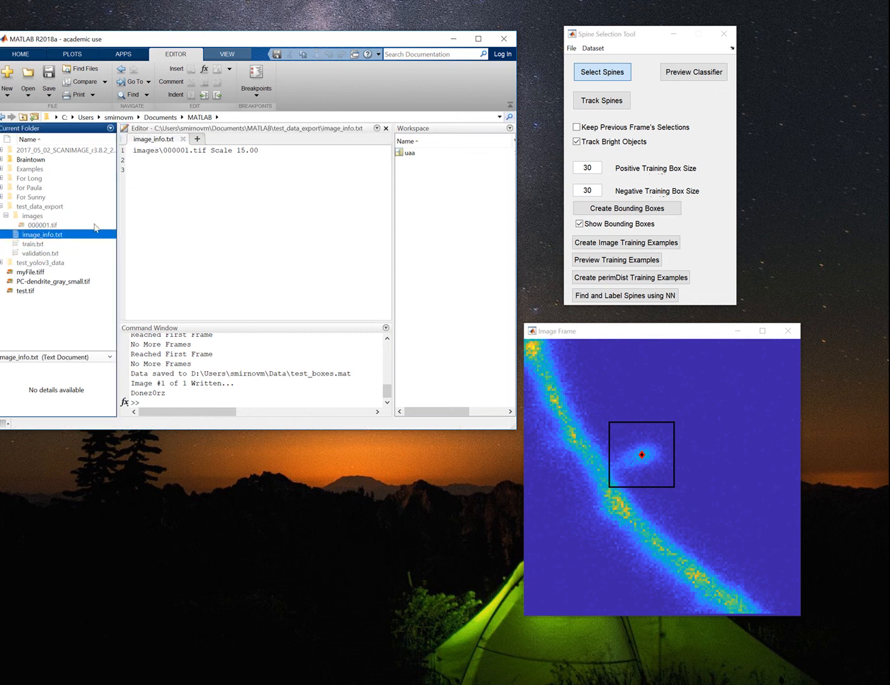